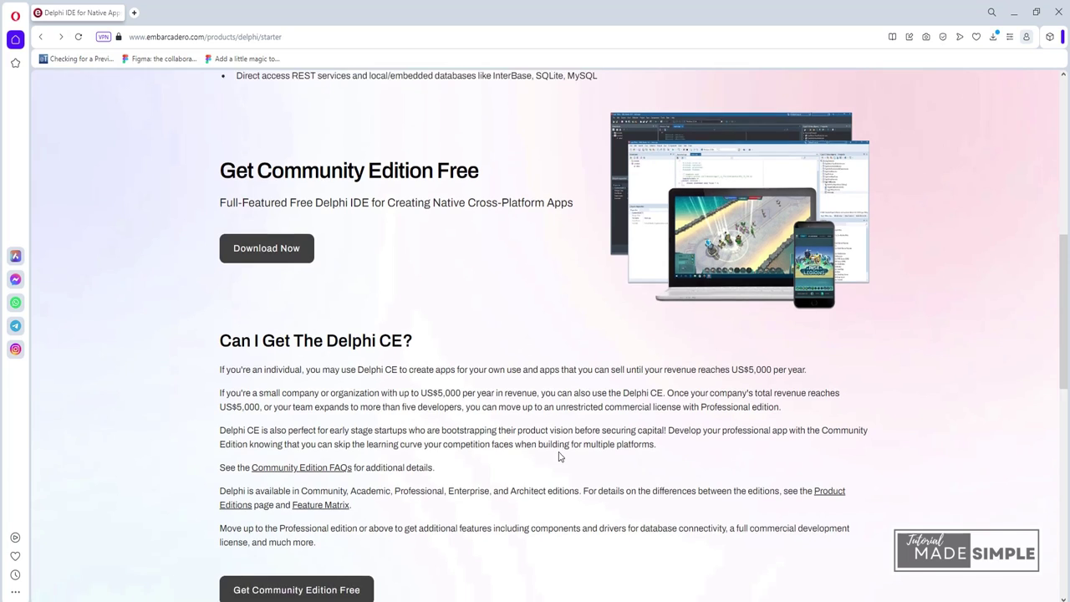
# Step: Request the free Delphi Community Edition through its registration form and save the installer RADStudio_11_3_esd_28_13236 in Downloads
pyautogui.click(341, 495)
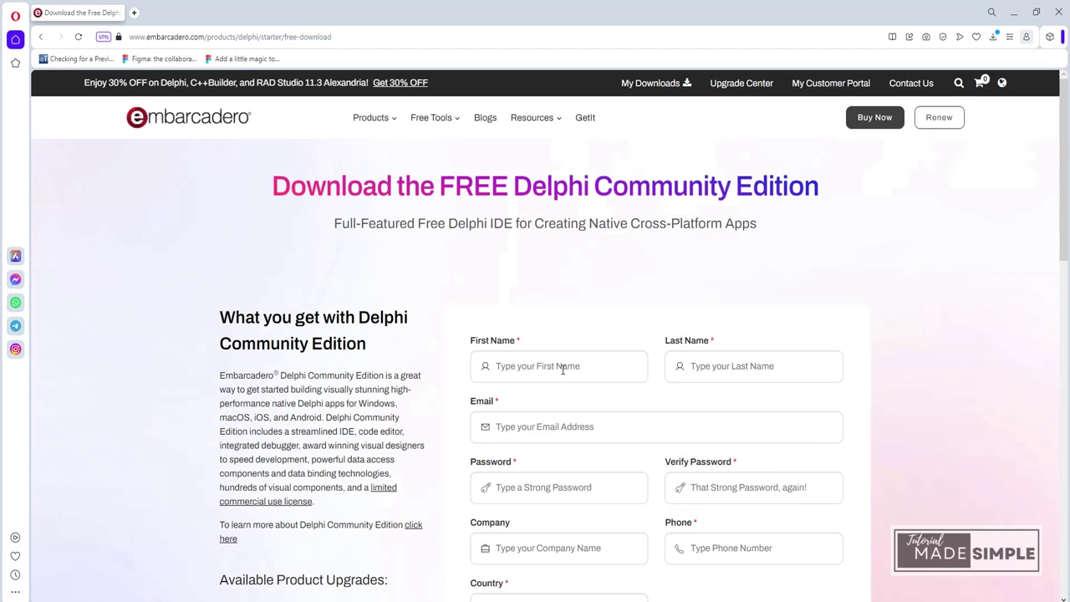
pyautogui.click(599, 376)
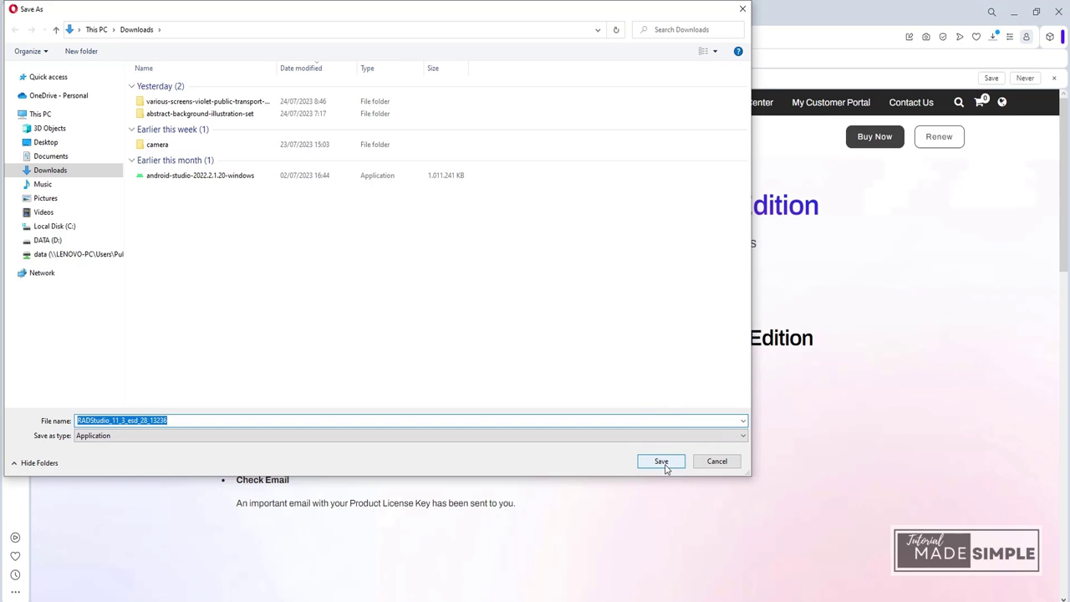
pyautogui.click(665, 466)
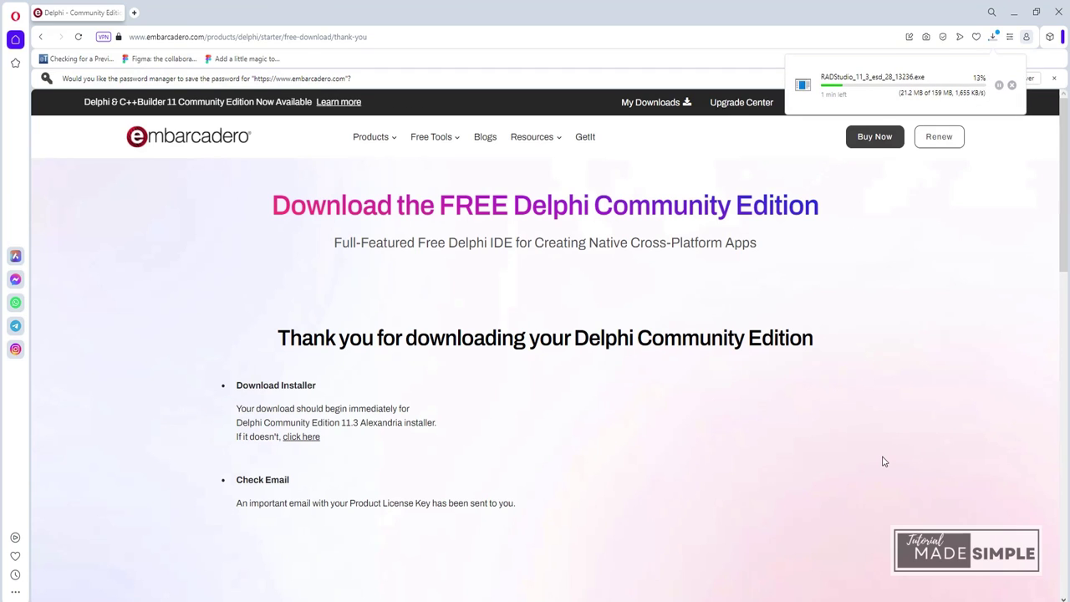
# Step: Run the RAD Studio 11 setup in English and agree to its license agreement and privacy policy
pyautogui.press('super+d')
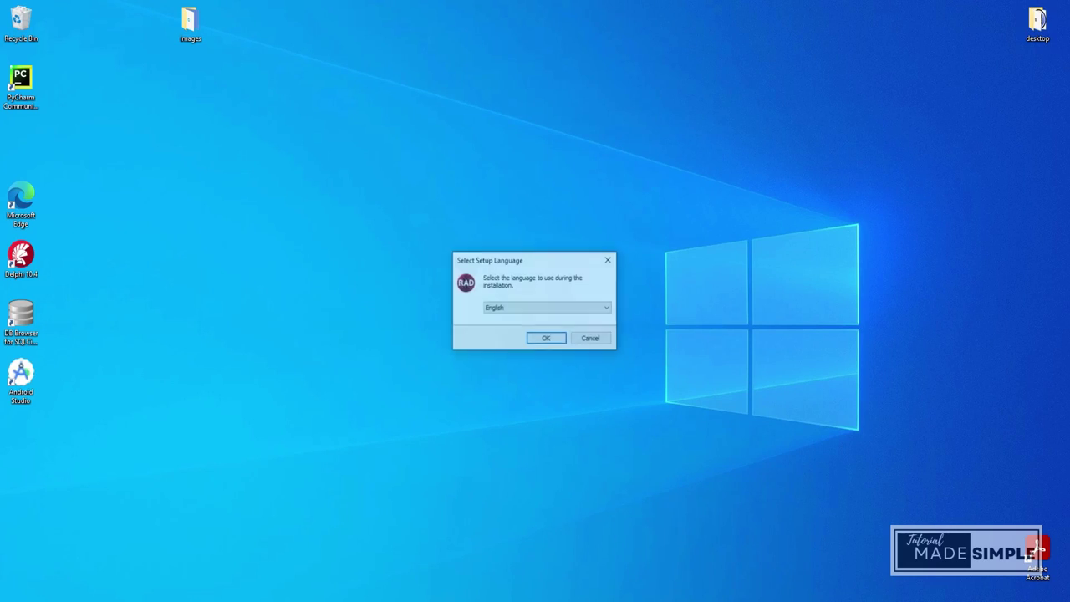
pyautogui.click(546, 339)
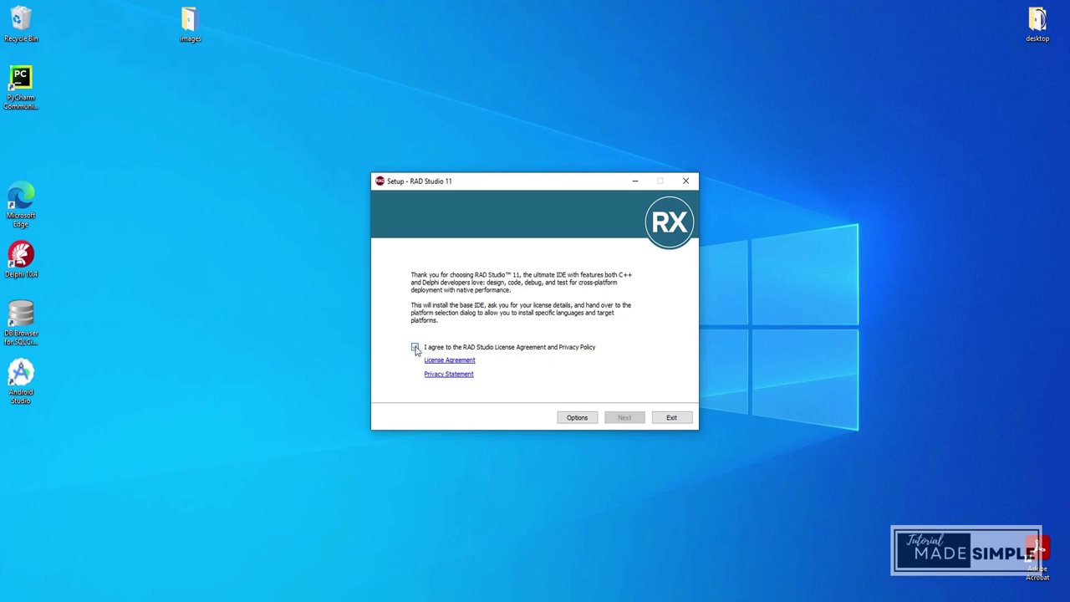
pyautogui.click(416, 347)
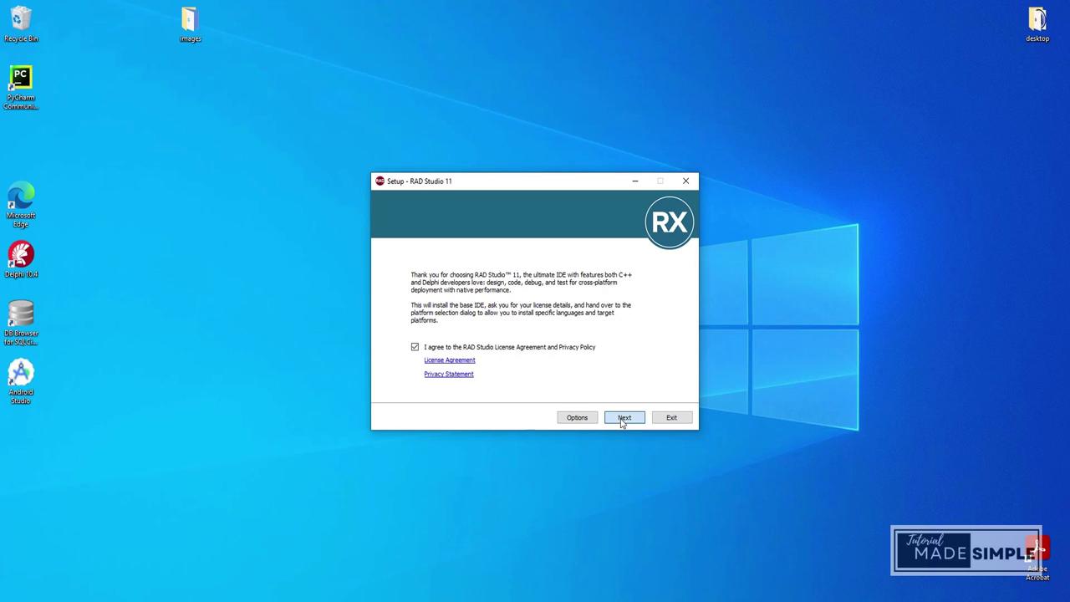
pyautogui.click(625, 426)
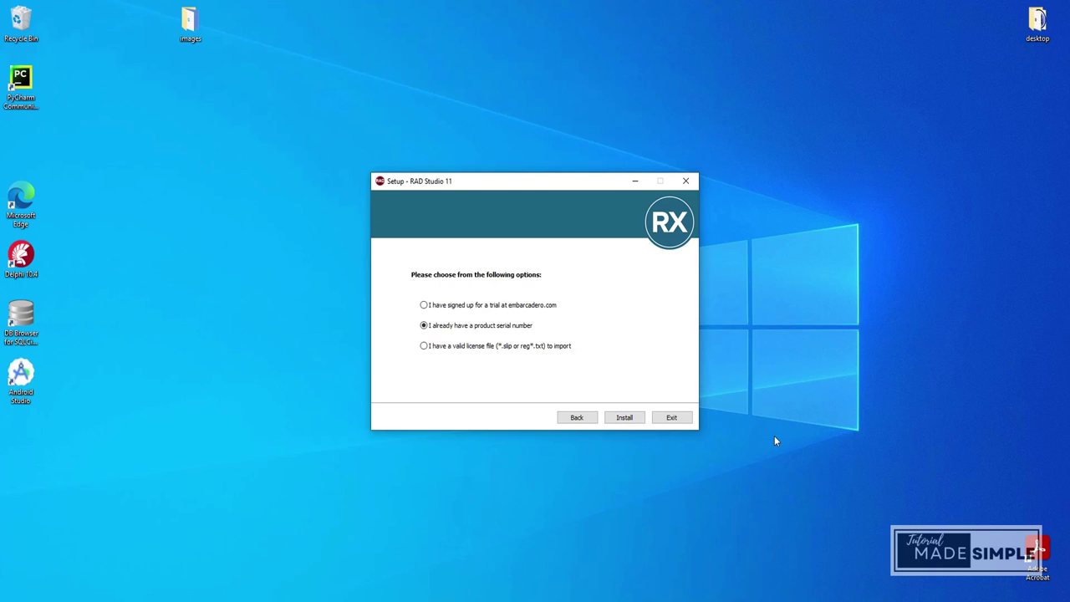
# Step: Install RAD Studio with an existing product serial number, entering the serial number to register the product
pyautogui.click(624, 419)
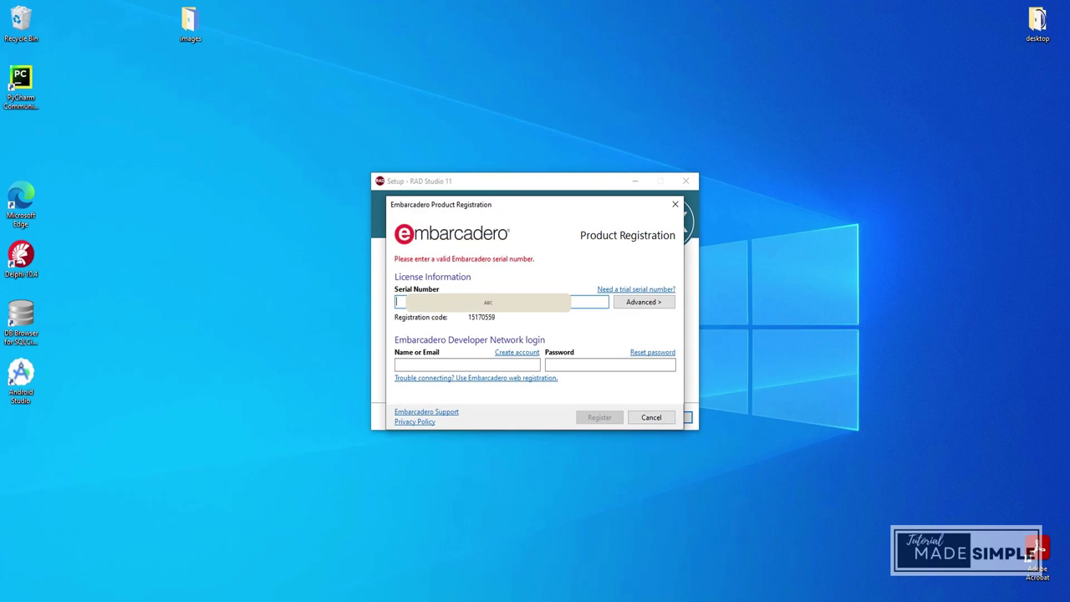
pyautogui.hotkey('ctrl', 'v')
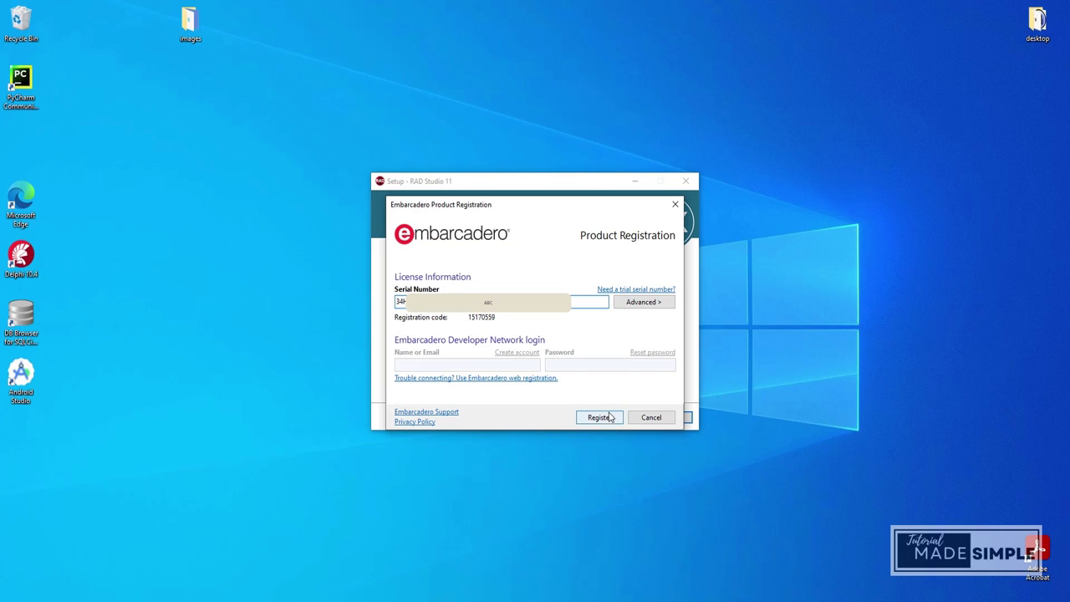
pyautogui.click(600, 417)
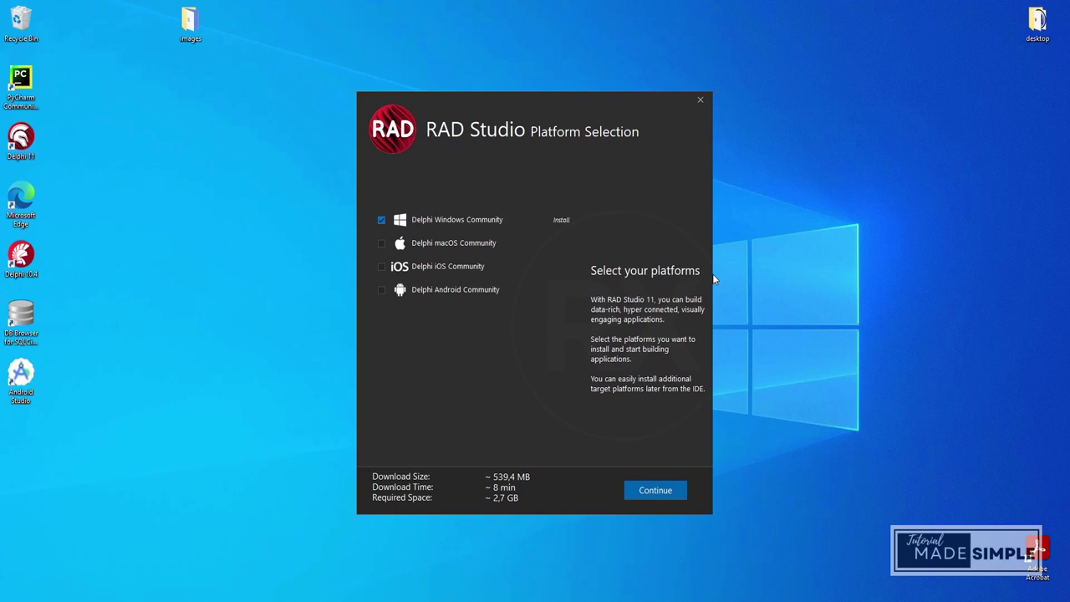
# Step: Add the Delphi macOS, iOS and Android Community platforms to the selected Windows platform and continue to the additional options
pyautogui.click(382, 245)
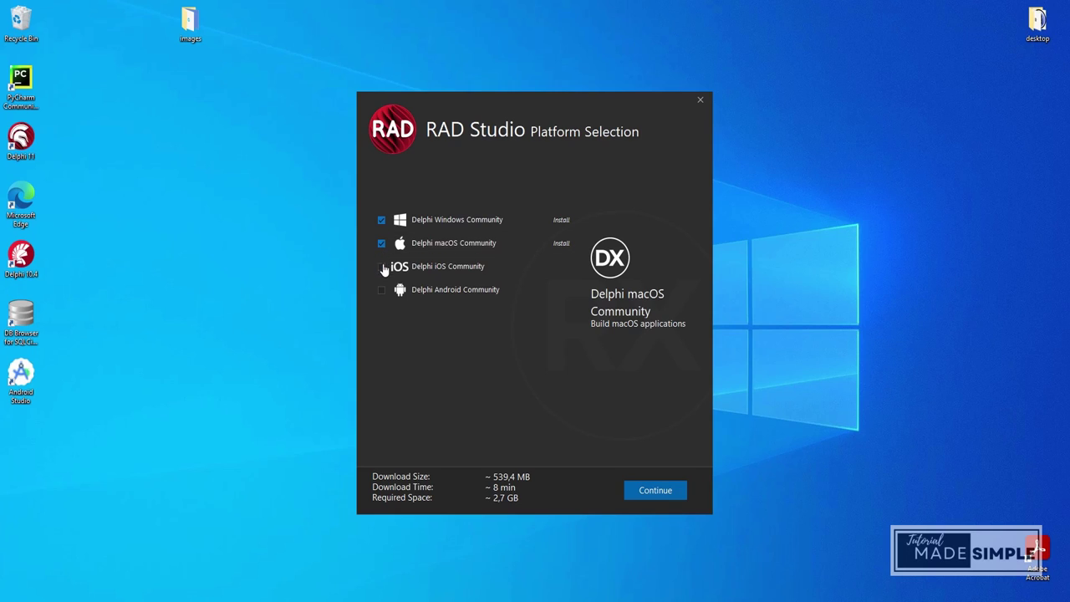
pyautogui.click(382, 267)
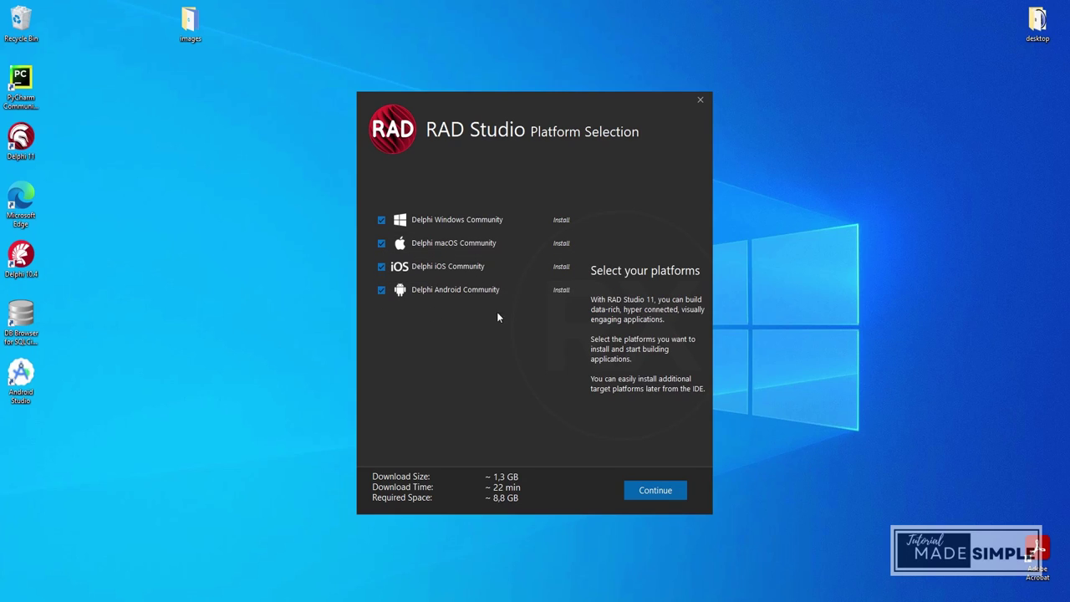
pyautogui.click(655, 494)
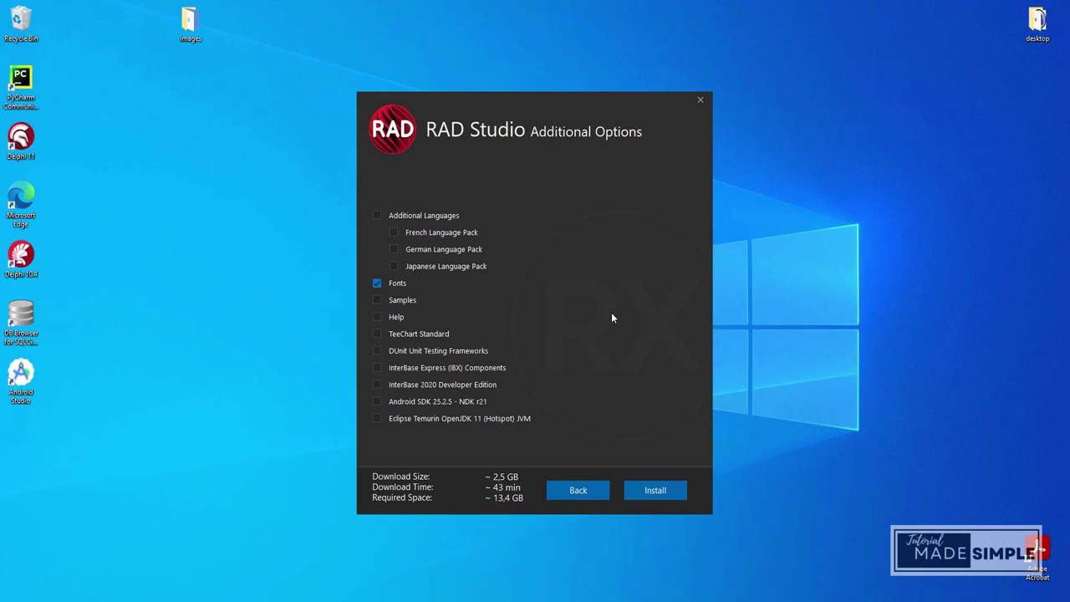
# Step: Install with the additional options Samples, Help, TeeChart Standard and DUnit Unit Testing Frameworks, agreeing to all dependency licenses
pyautogui.click(376, 301)
pyautogui.click(377, 319)
pyautogui.click(376, 334)
pyautogui.click(377, 351)
pyautogui.click(655, 490)
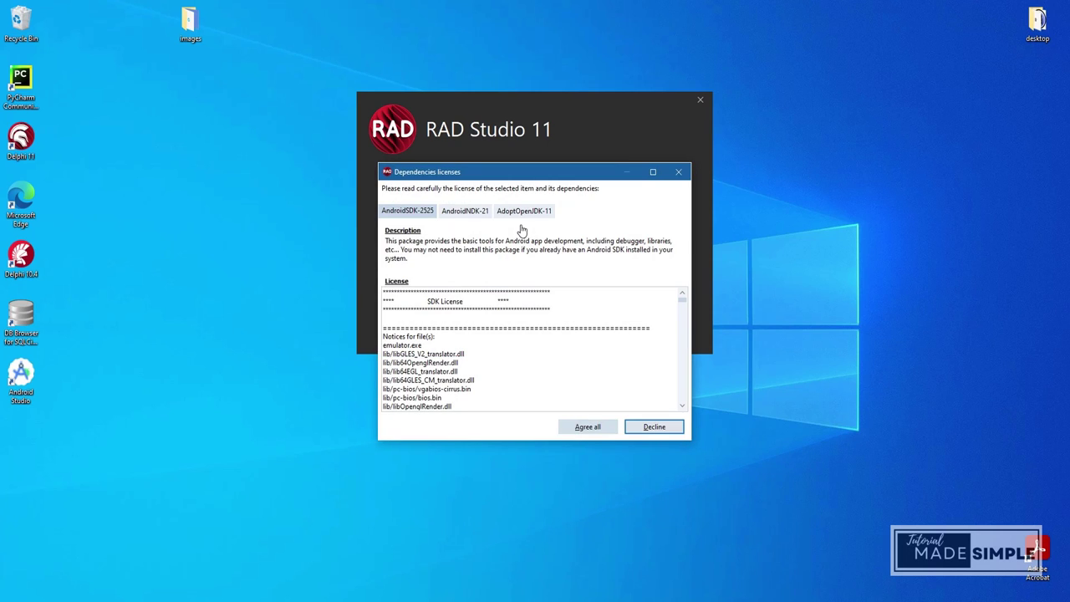
pyautogui.click(577, 426)
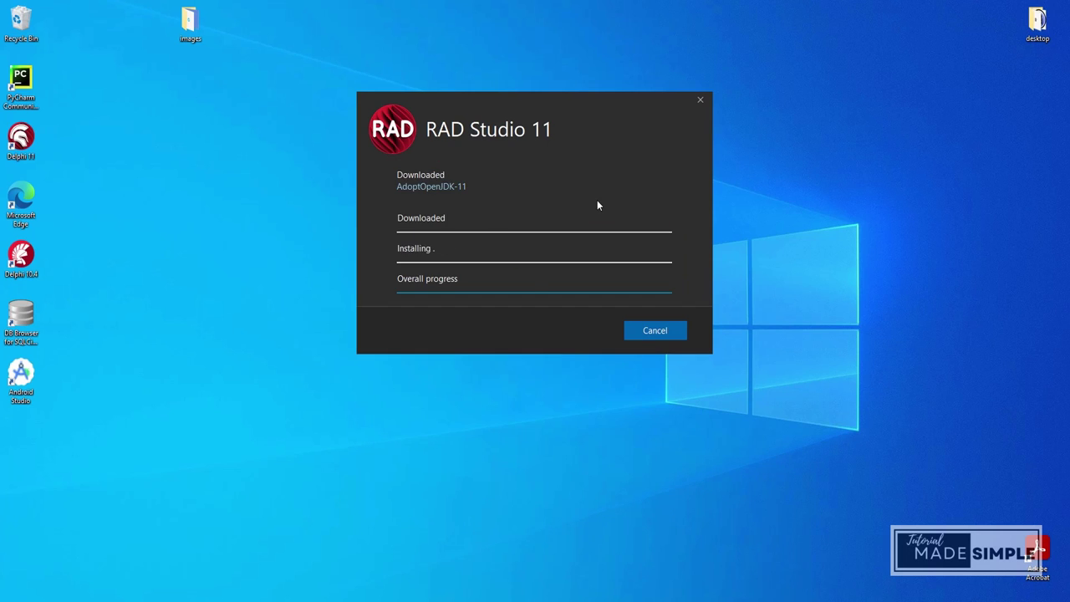
pyautogui.click(633, 333)
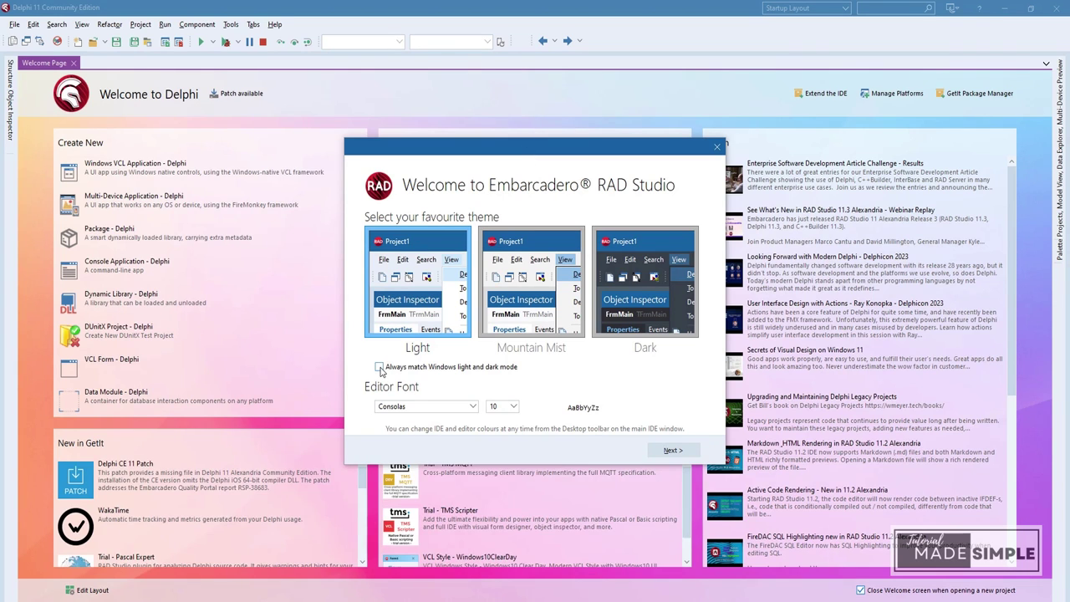
# Step: Set the editor font to Courier New in the welcome wizard and continue to the source control settings
pyautogui.click(471, 407)
pyautogui.click(459, 441)
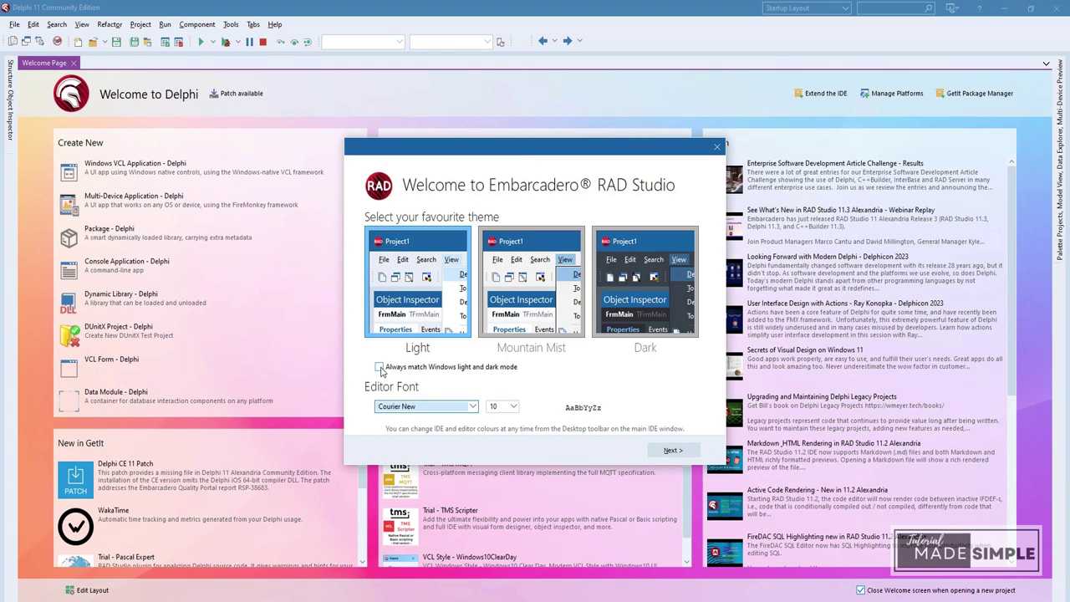
pyautogui.click(632, 325)
pyautogui.press('Return')
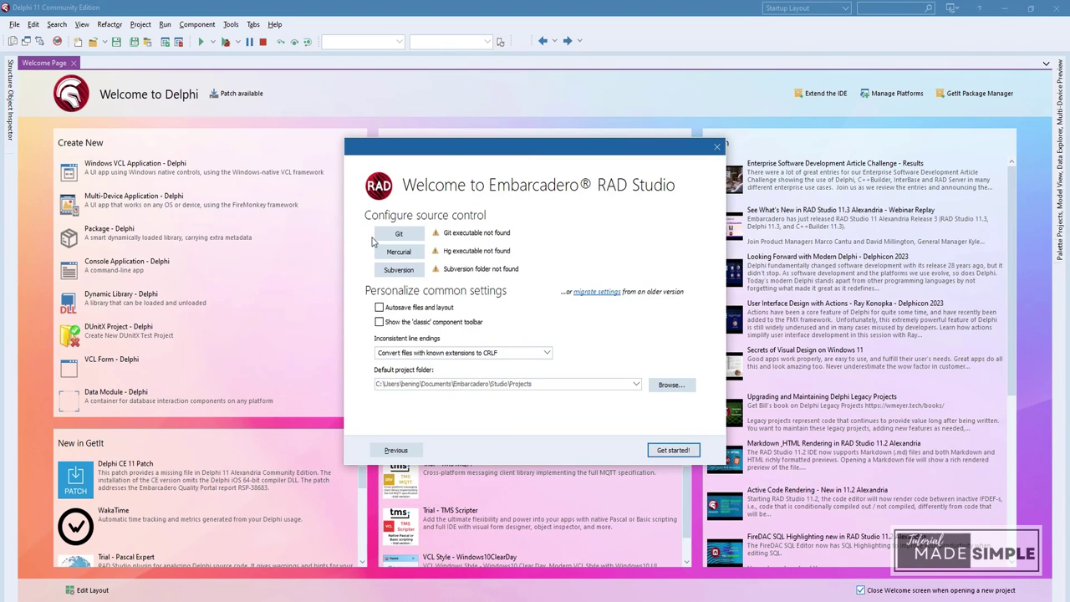
# Step: Set the default project folder to D:\PROJECT\DELPHI_113, enable autosave and the classic component toolbar, and finish the welcome wizard
pyautogui.press('Tab')
pyautogui.click(672, 384)
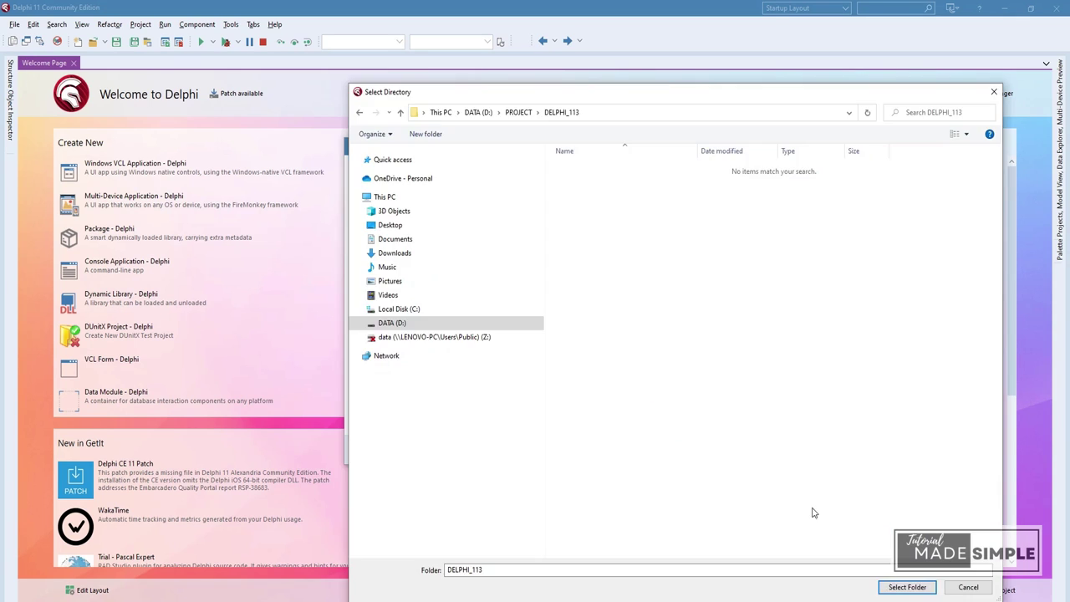
pyautogui.click(903, 586)
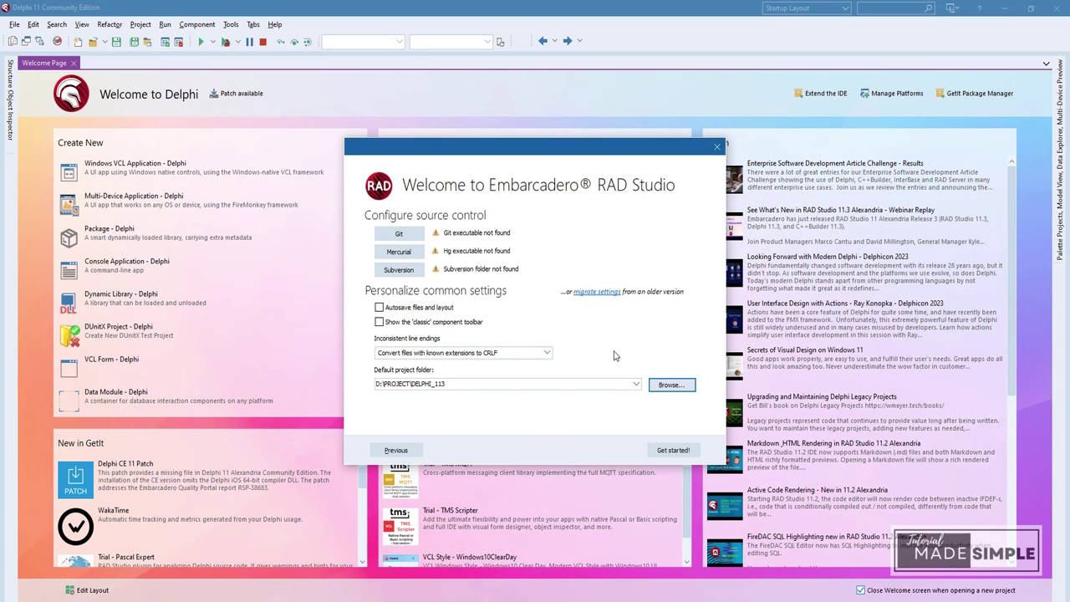
pyautogui.click(380, 322)
pyautogui.click(380, 306)
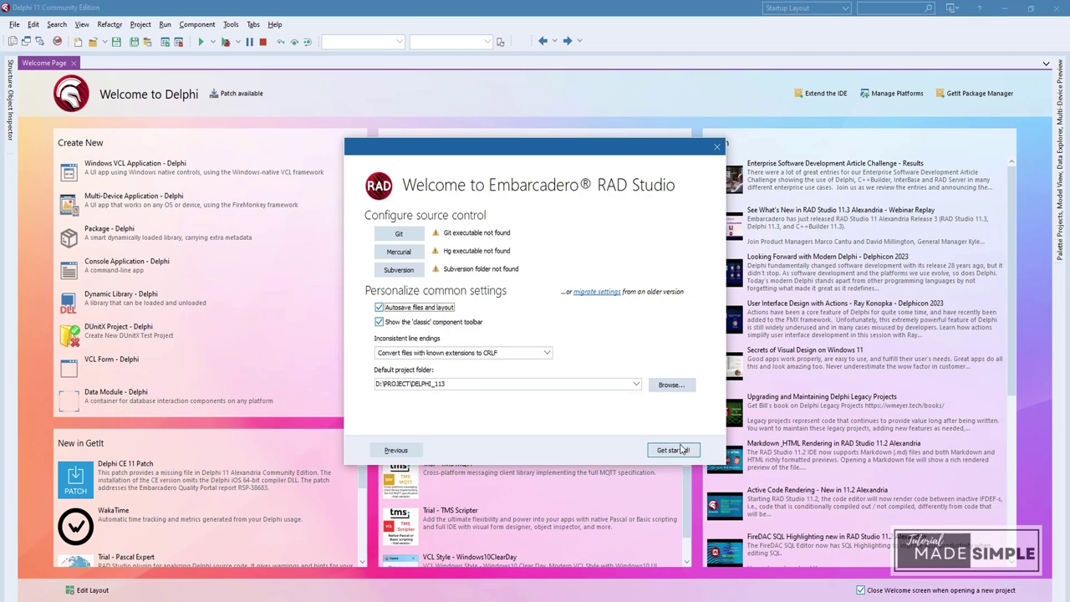
pyautogui.click(673, 450)
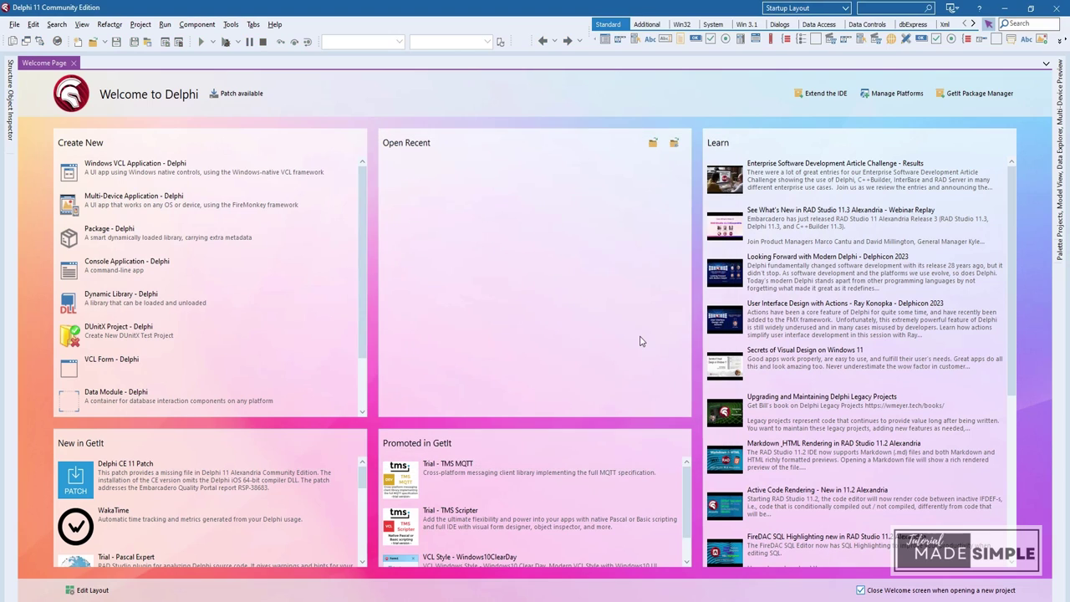
# Step: Create a new blank Delphi multi-device application from the Welcome Page
pyautogui.click(152, 206)
pyautogui.doubleClick(515, 191)
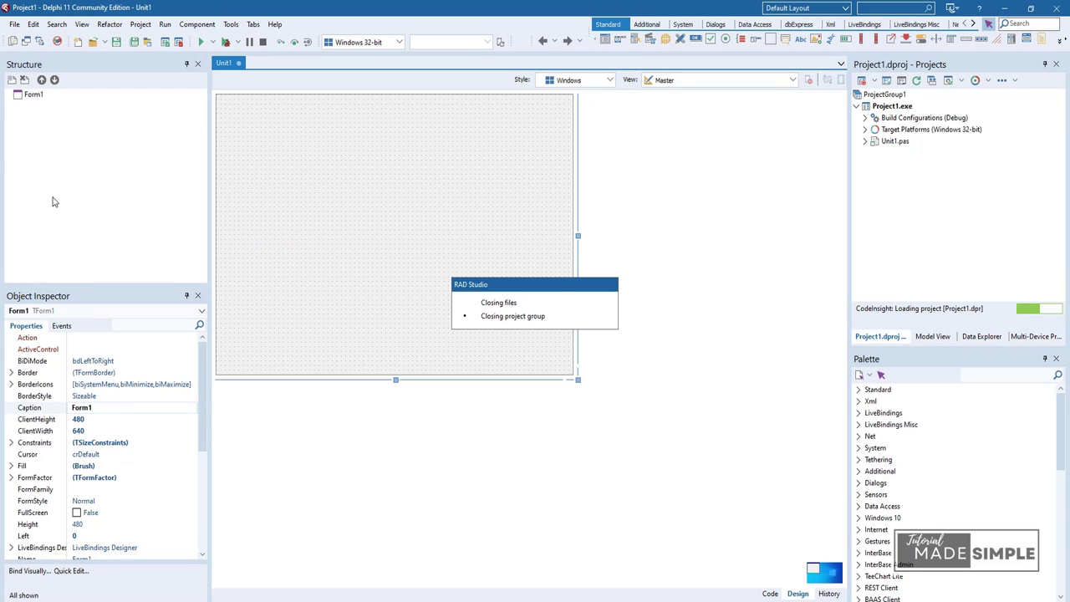
# Step: Check which Delphi platforms are installed in the platform manager, then close it
pyautogui.click(231, 24)
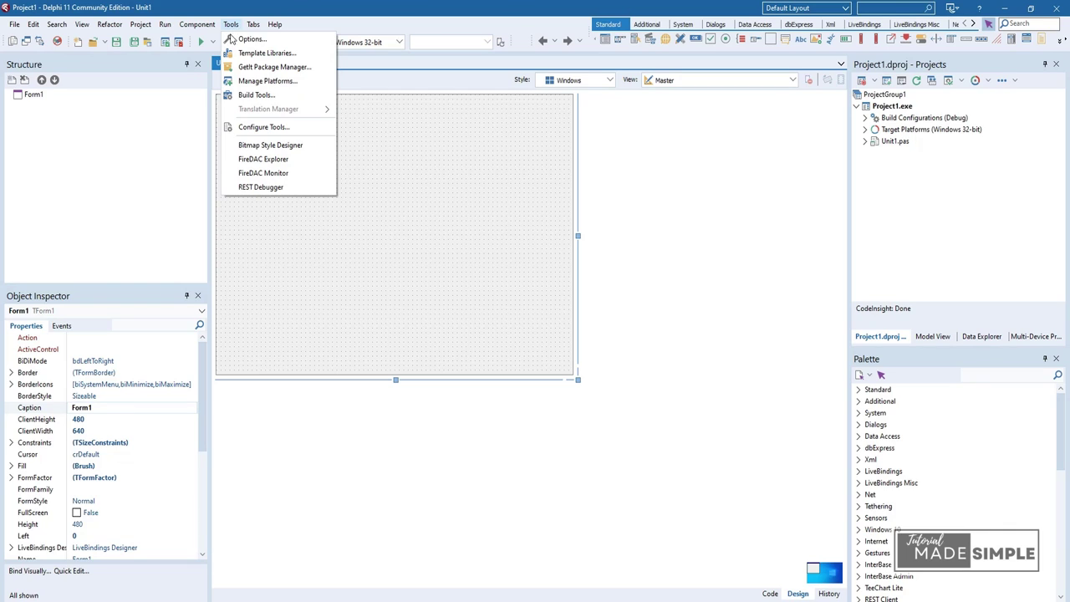
pyautogui.click(248, 84)
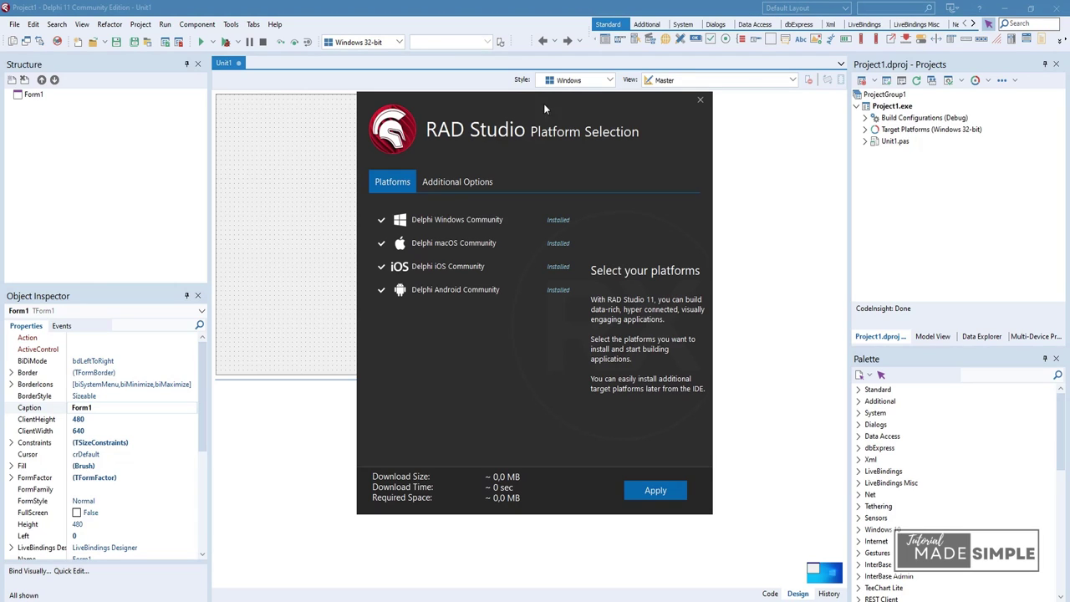
pyautogui.click(699, 102)
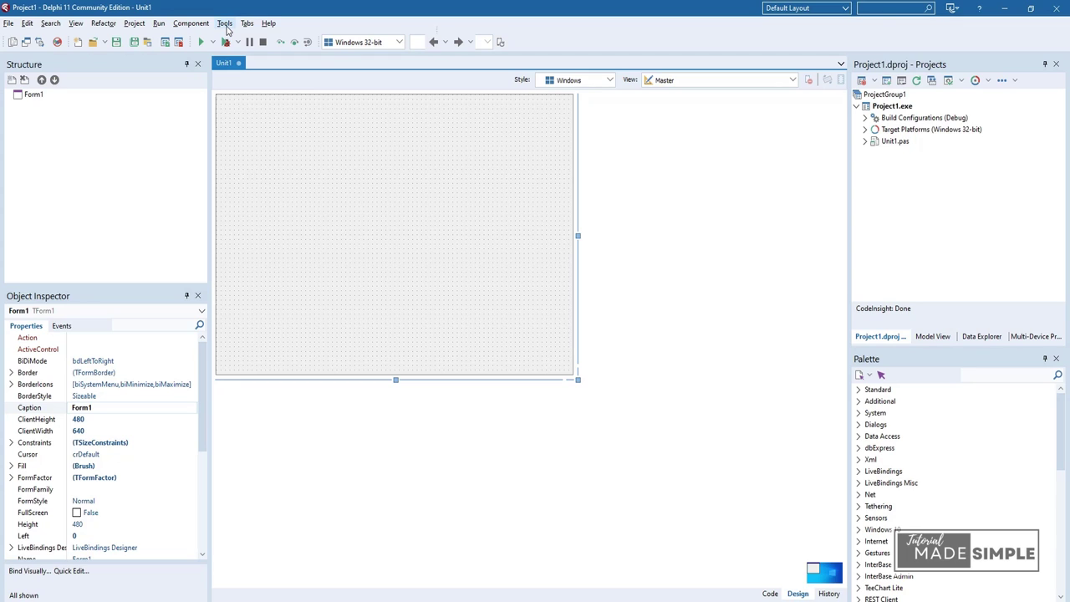
# Step: Examine the Android 32-bit and 64-bit SDK versions and their SDK, NDK and Java paths in the SDK Manager options
pyautogui.click(226, 24)
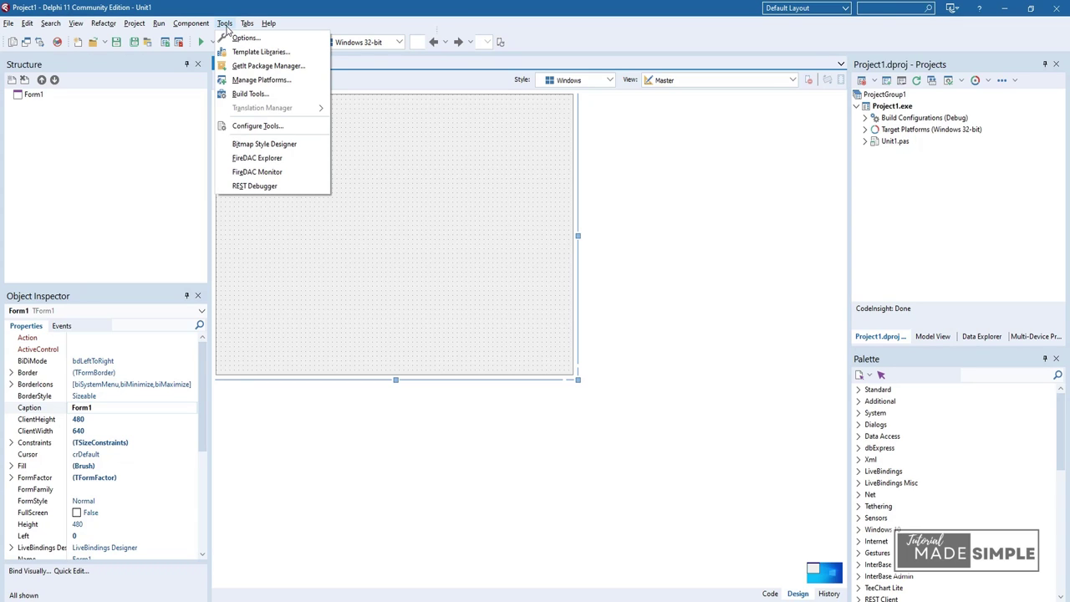
pyautogui.click(243, 37)
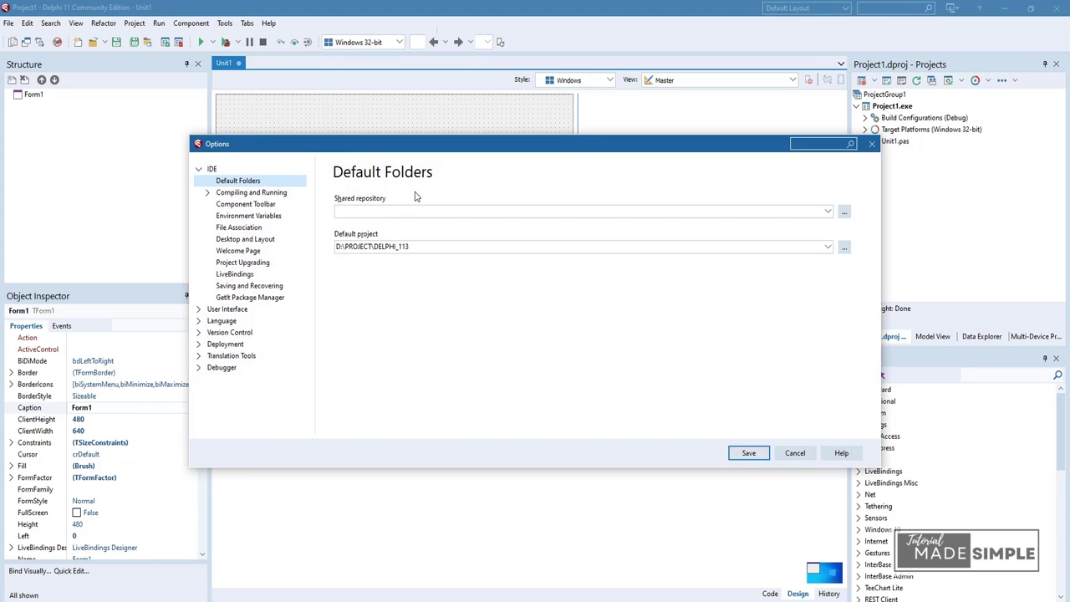
pyautogui.click(220, 346)
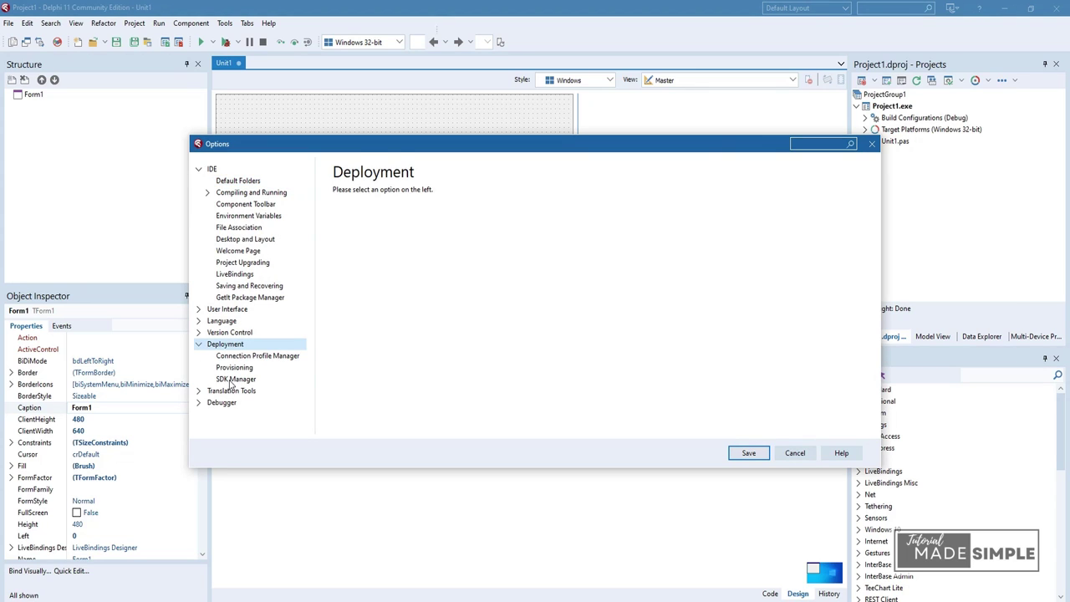
pyautogui.click(240, 381)
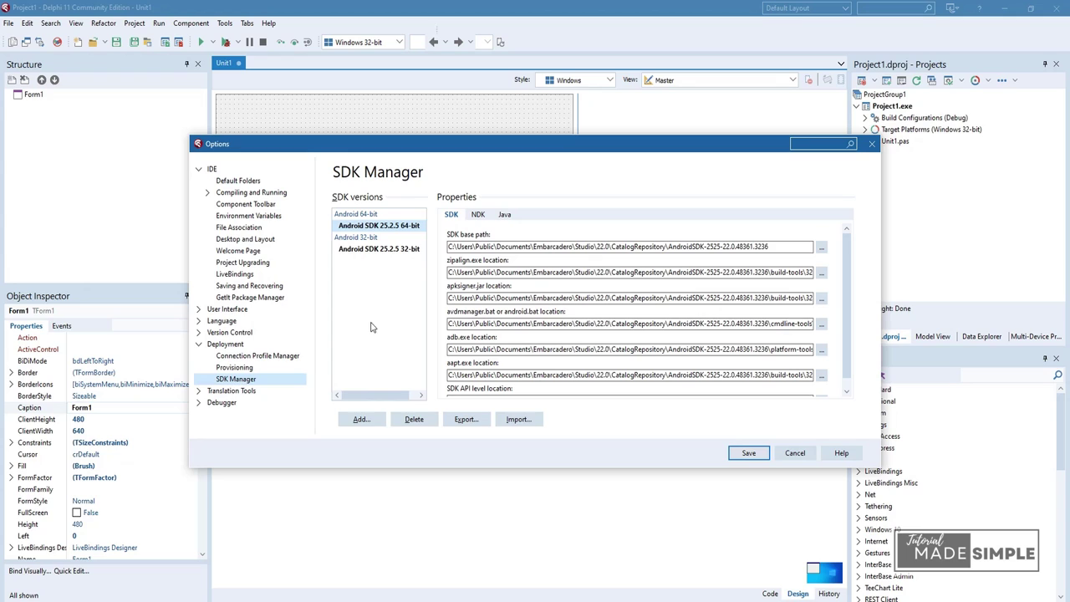
pyautogui.click(401, 252)
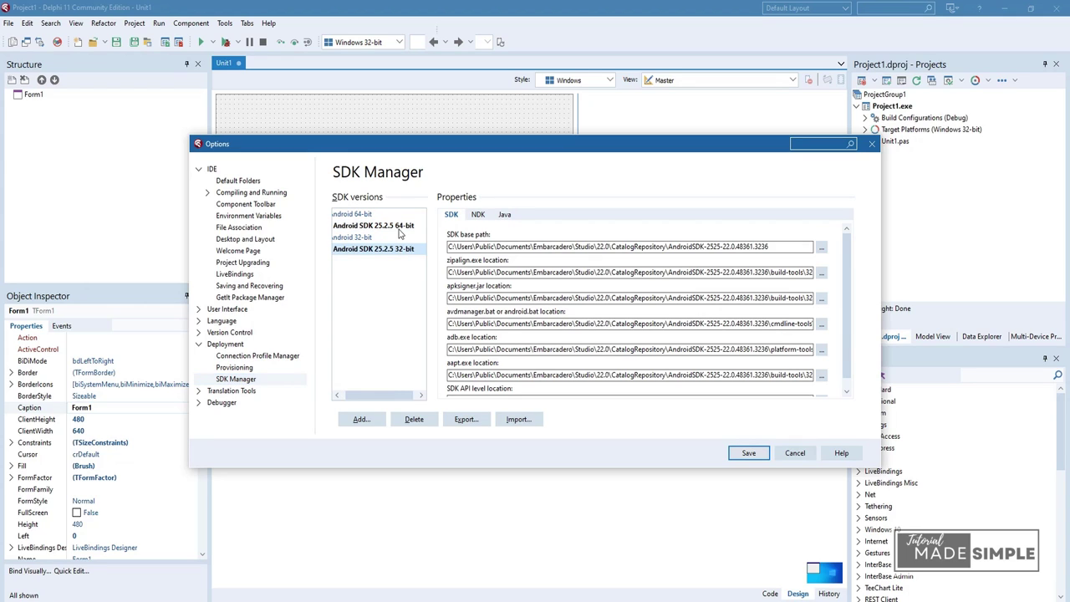
pyautogui.click(400, 228)
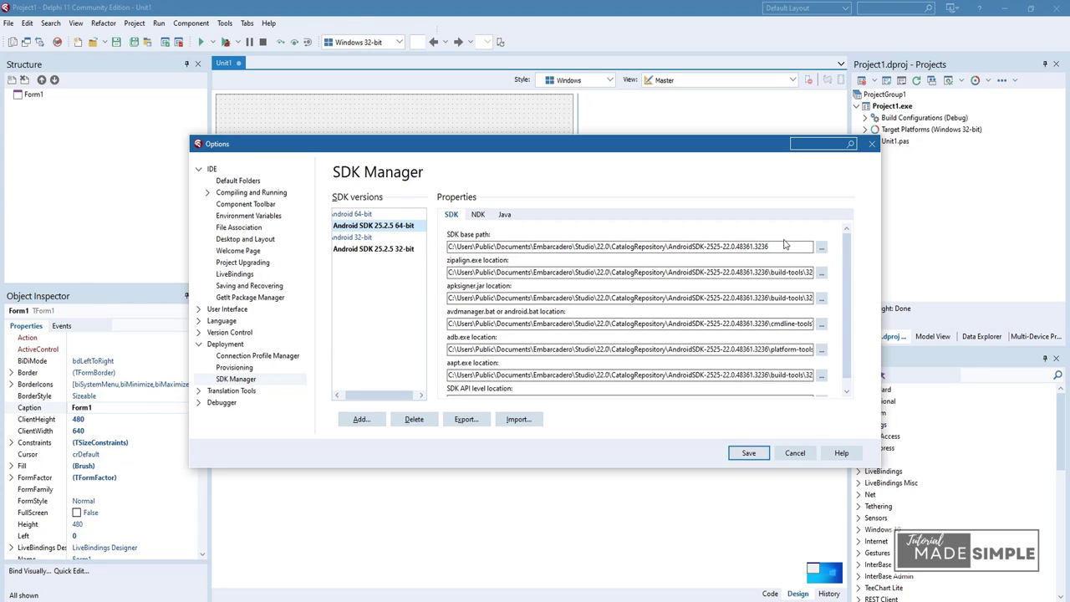
pyautogui.click(478, 215)
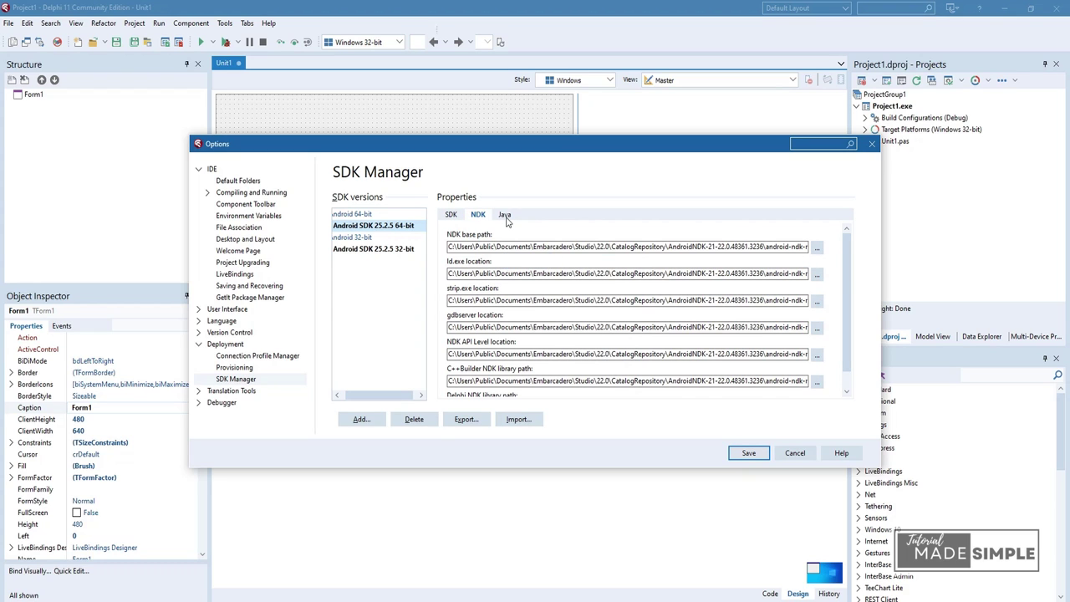
pyautogui.click(505, 216)
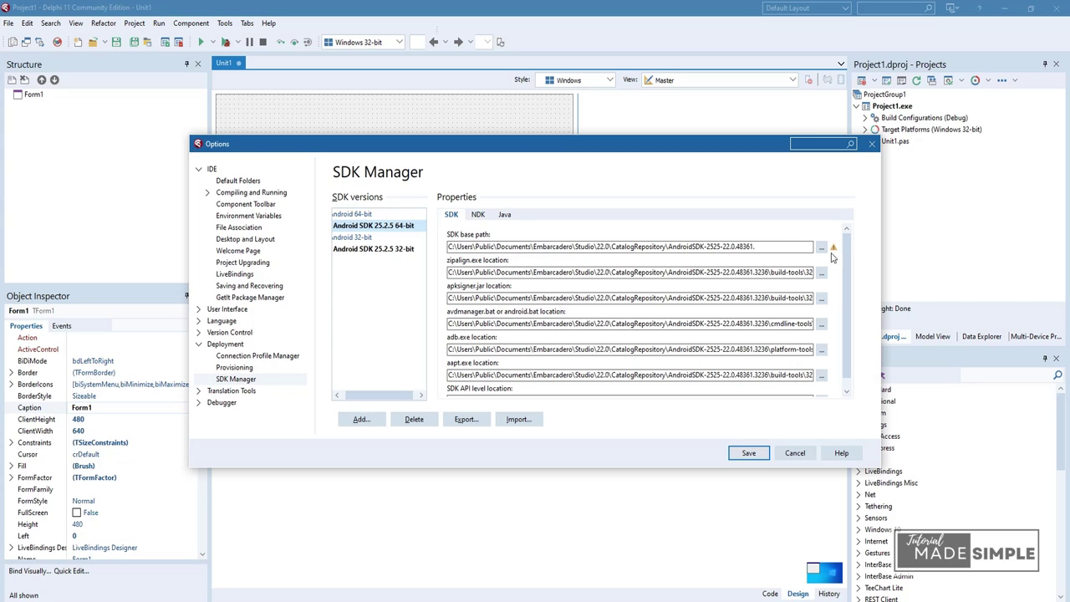
# Step: Complete the SDK base path of the Android 64-bit SDK so that it ends in AndroidSDK-2525-22.0.48361.3236
pyautogui.click(782, 250)
pyautogui.write('3236')
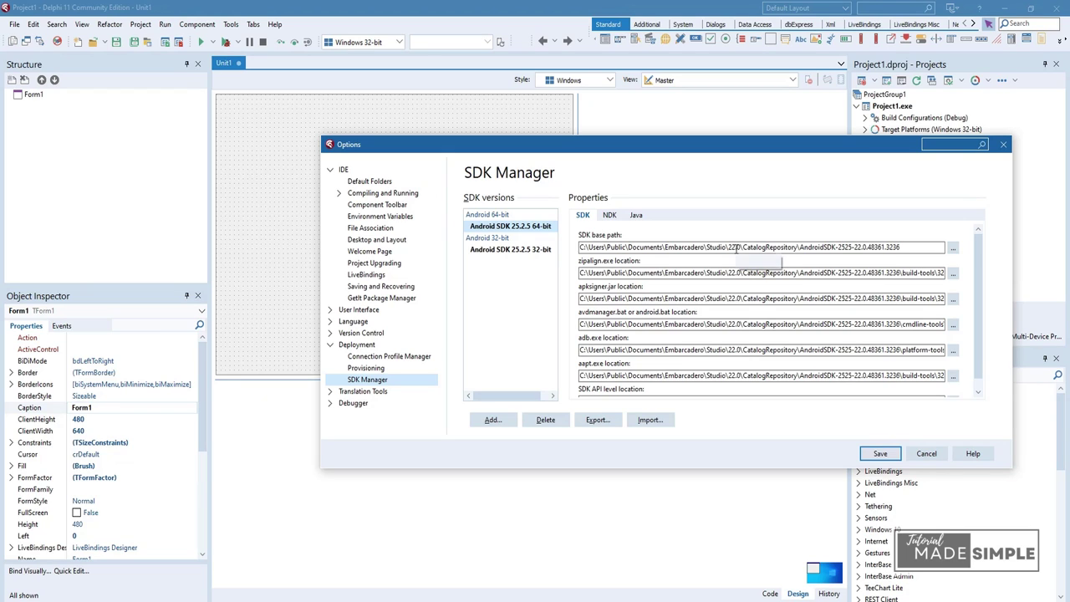
# Step: Browse the Android 64-bit SDK base path up to the Embarcadero Studio folder and cancel the folder selection
pyautogui.click(737, 247)
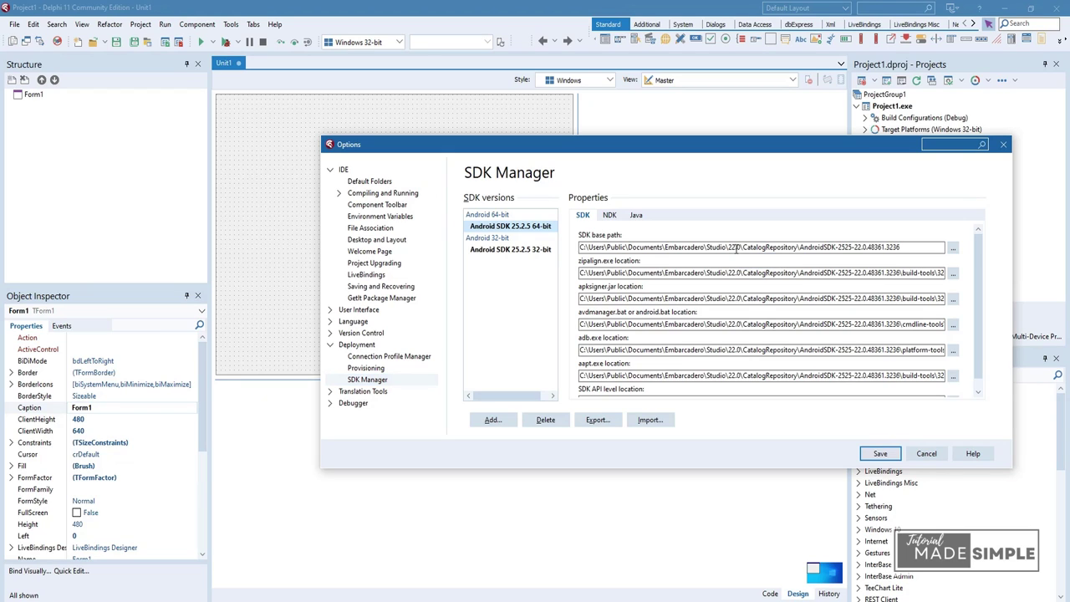
pyautogui.click(953, 248)
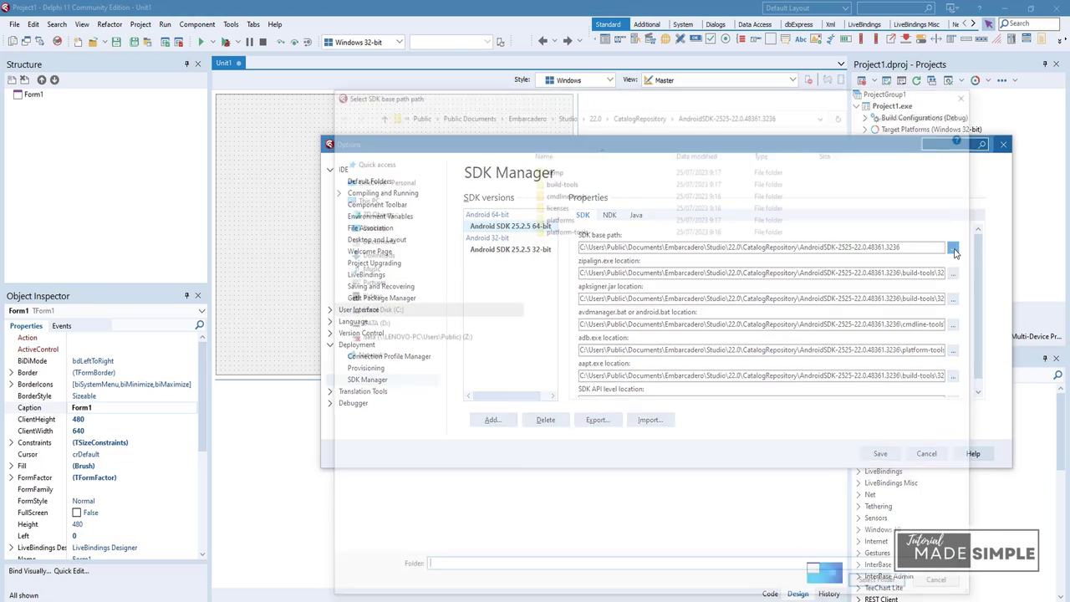
pyautogui.click(566, 111)
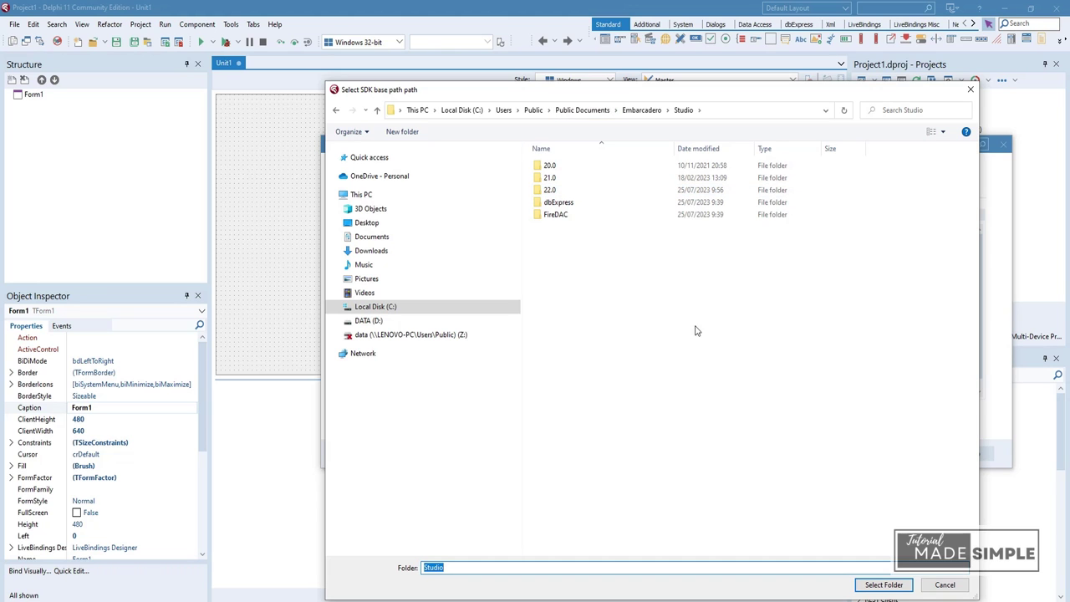
pyautogui.click(947, 587)
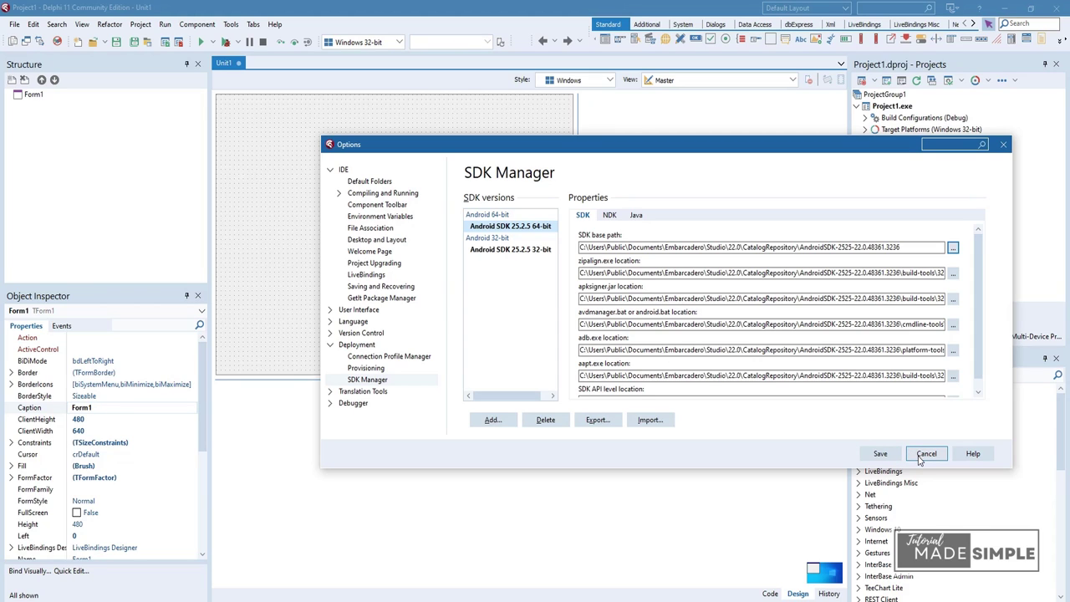
# Step: Examine the remaining SDK and NDK paths of the Android 64-bit SDK and close the options without saving
pyautogui.click(978, 392)
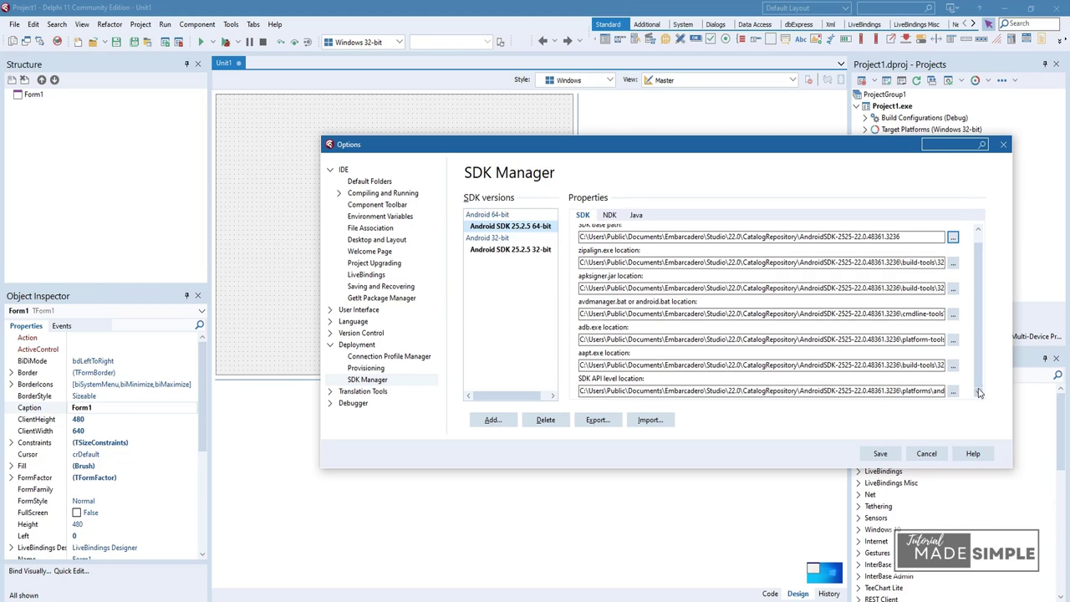
pyautogui.click(610, 218)
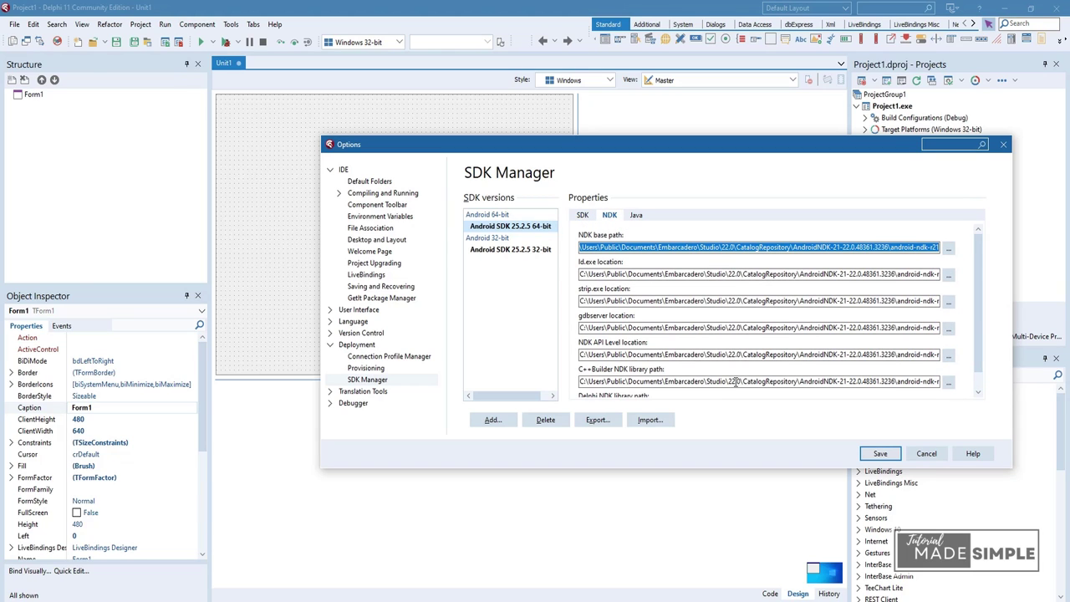
pyautogui.click(979, 390)
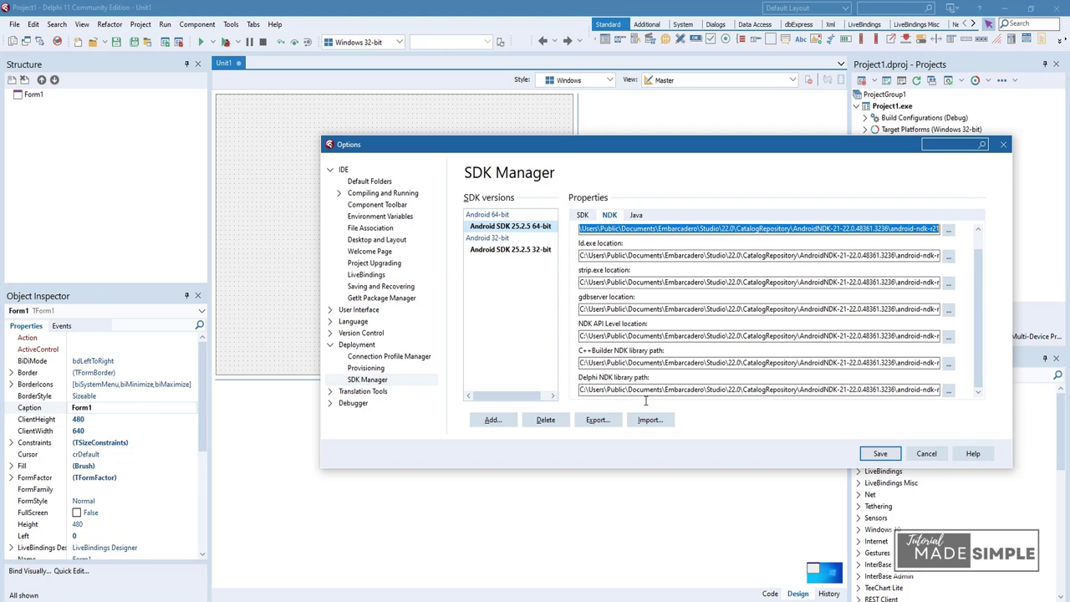
pyautogui.click(926, 453)
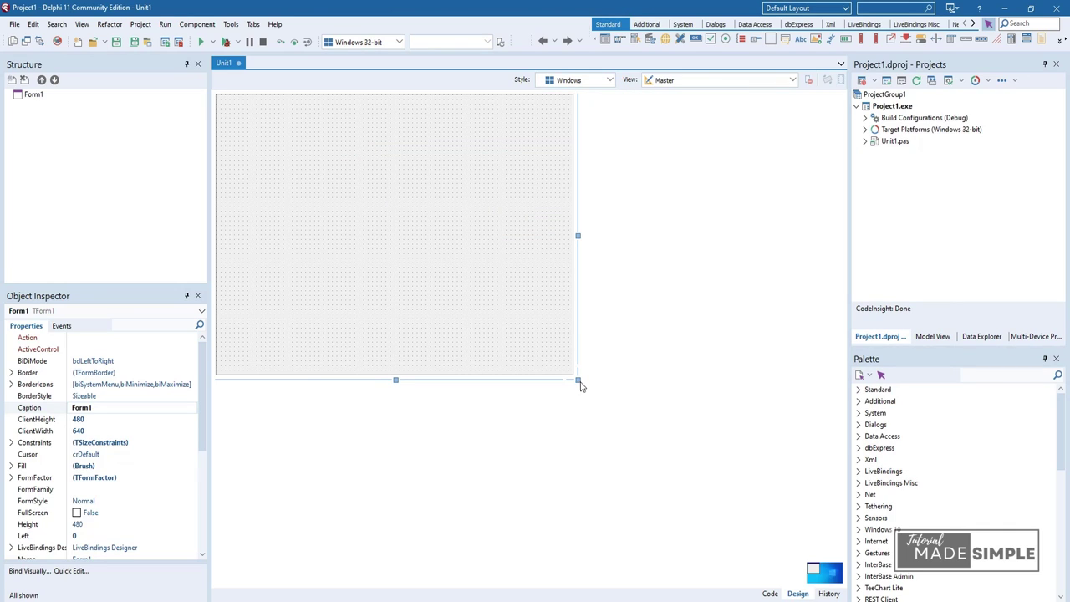
# Step: Resize the form to about 425 by 676 and place a TLabel of about 193 by 65 in its upper half
pyautogui.moveTo(578, 381); pyautogui.dragTo(458, 494)
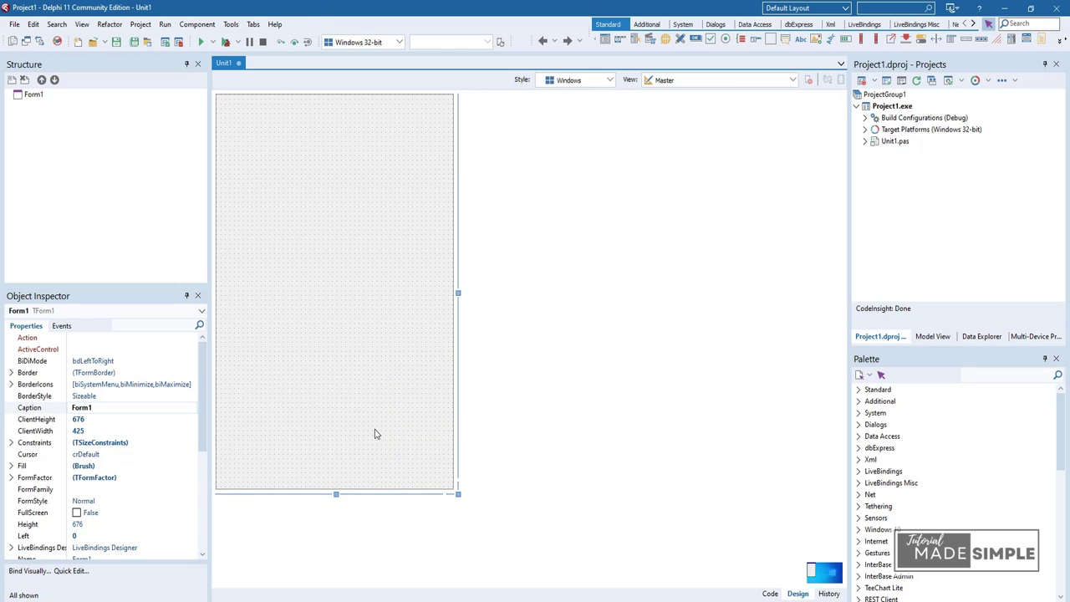
pyautogui.click(915, 478)
pyautogui.scroll(-1, 917, 478)
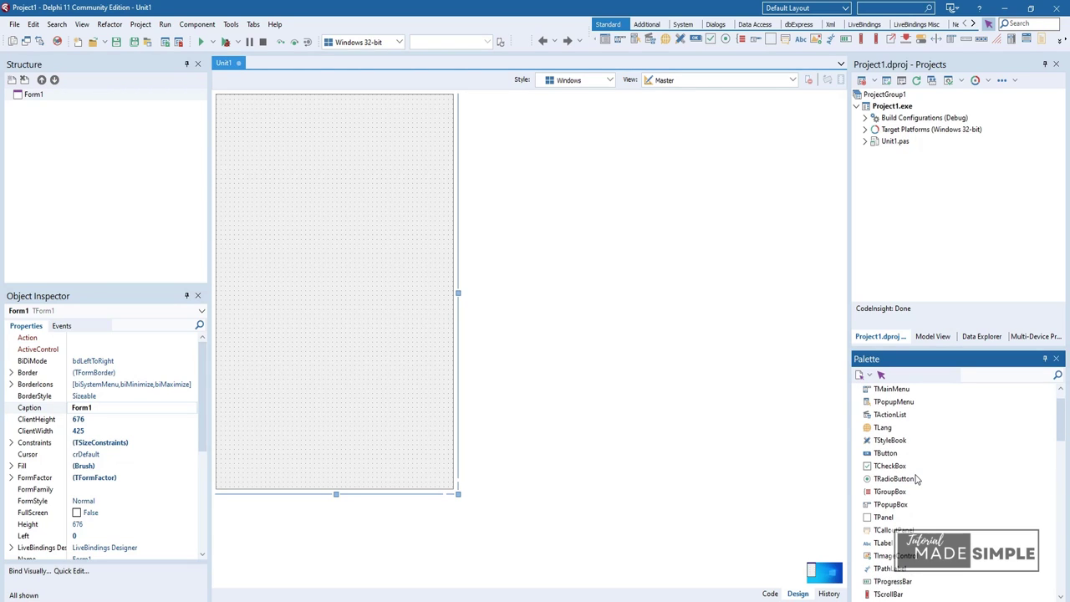
pyautogui.scroll(-1, 918, 479)
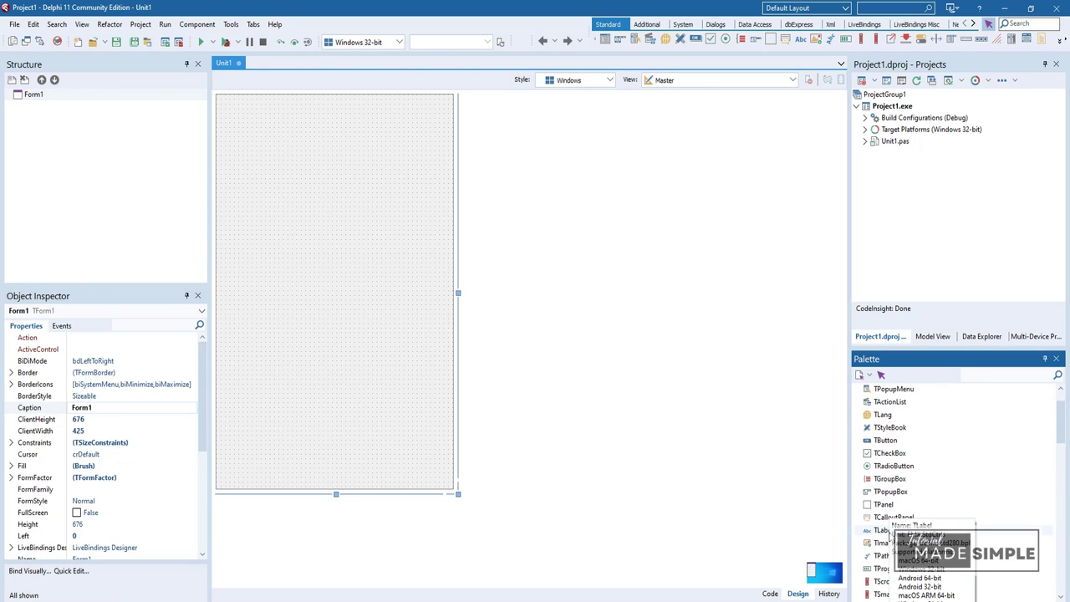
pyautogui.click(878, 531)
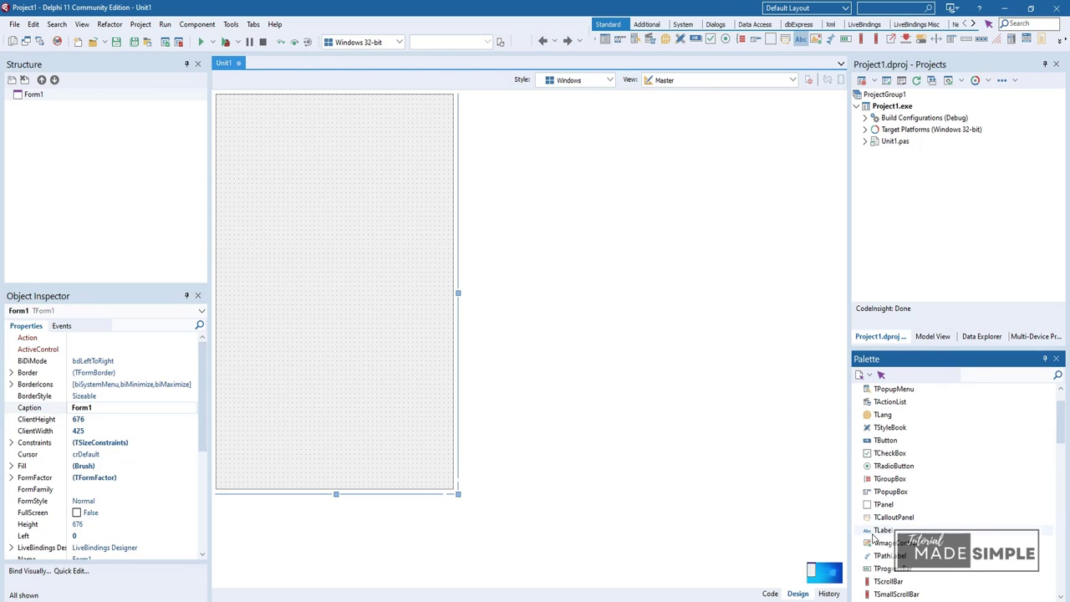
pyautogui.click(262, 204)
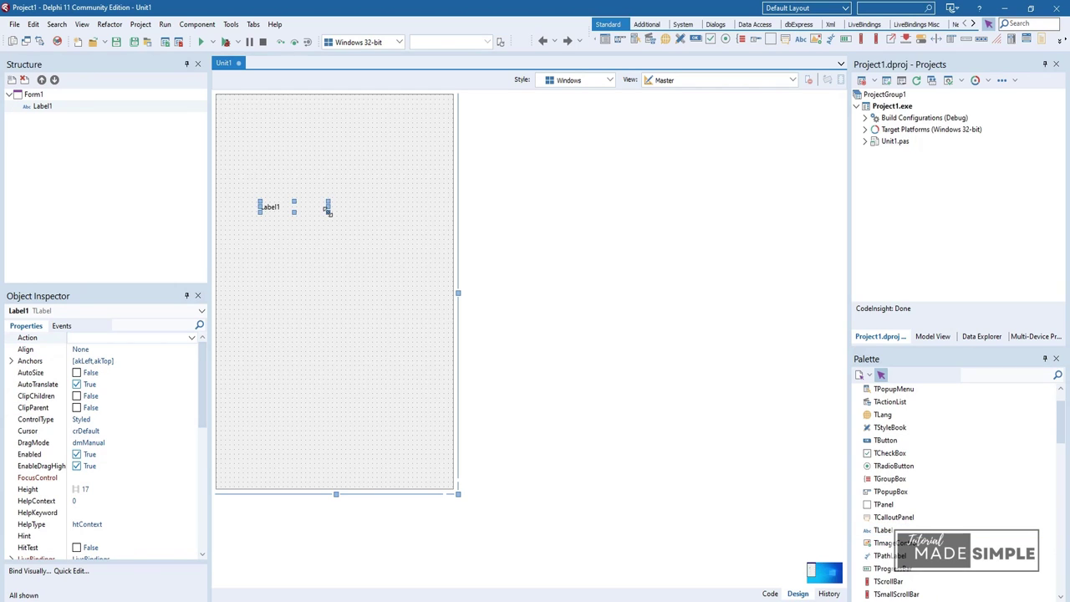
pyautogui.moveTo(328, 211); pyautogui.dragTo(328, 234)
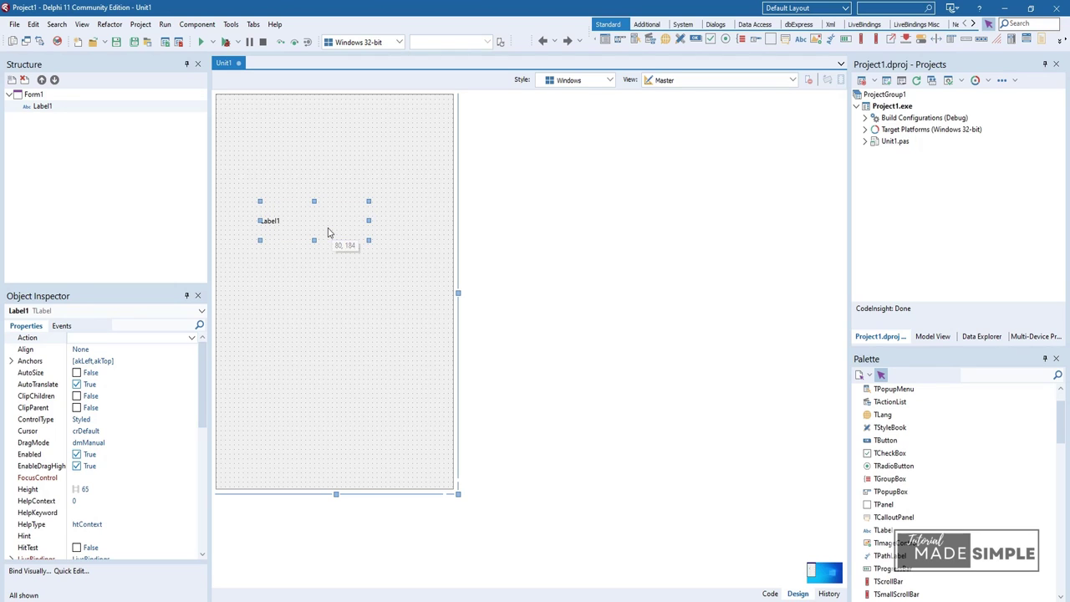
# Step: Add a TLayout above the label on the form and set its Align property to Horizontal
pyautogui.write('lay')
pyautogui.click(238, 157)
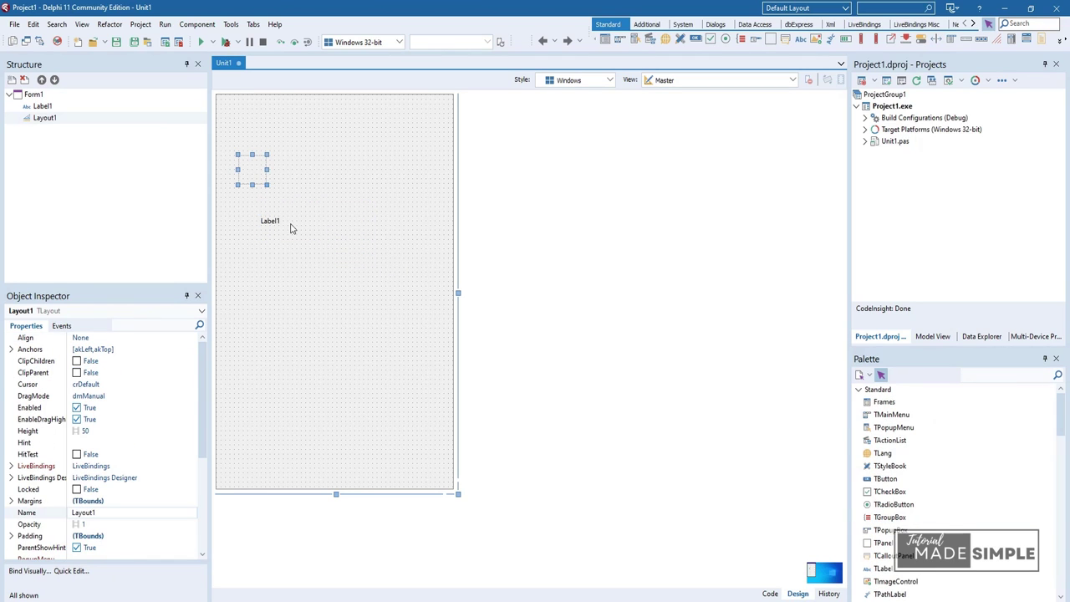
pyautogui.click(166, 339)
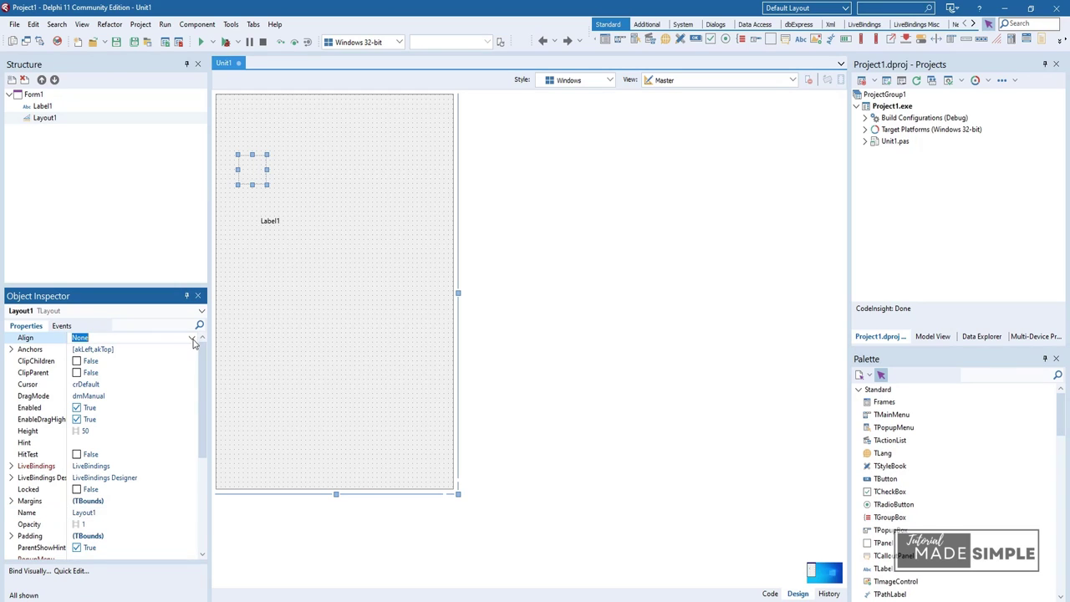
pyautogui.click(191, 338)
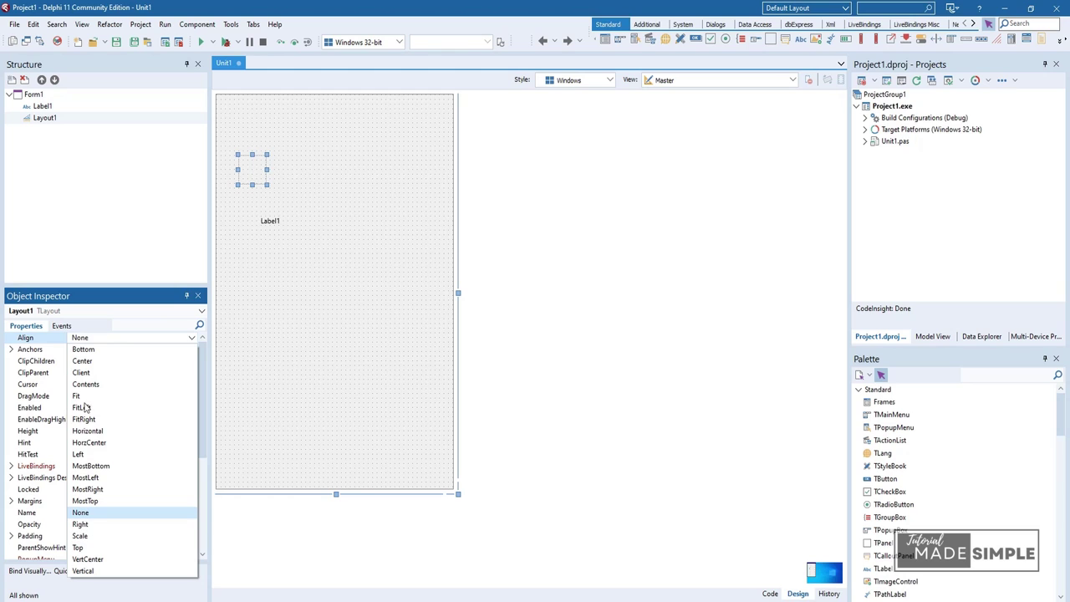
pyautogui.click(90, 431)
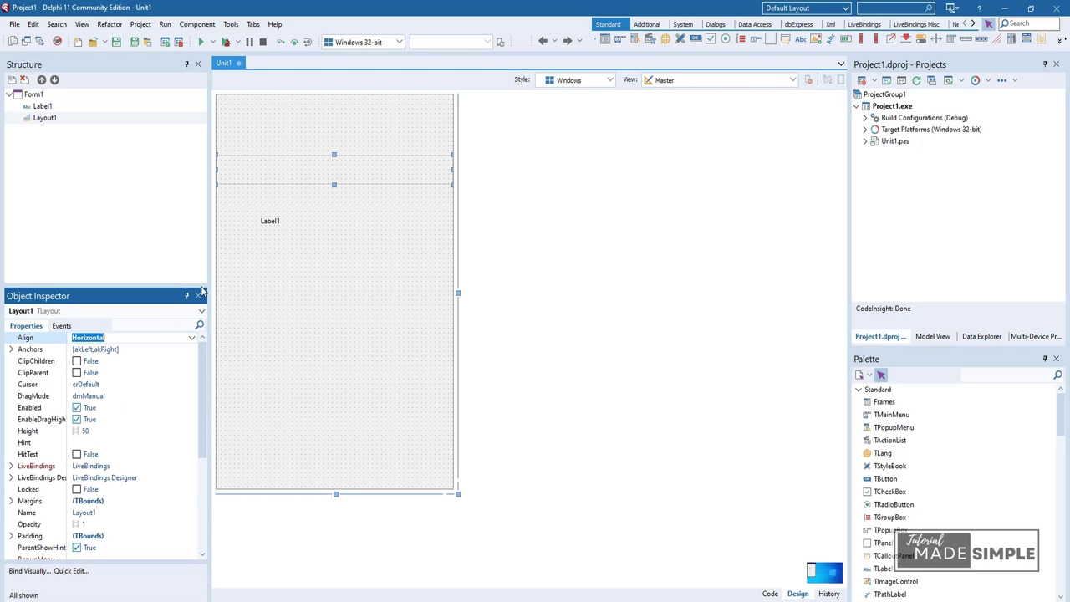
# Step: Nest Label1 inside Layout1 and heighten the layout so that it encloses the label
pyautogui.click(279, 226)
pyautogui.click(49, 110)
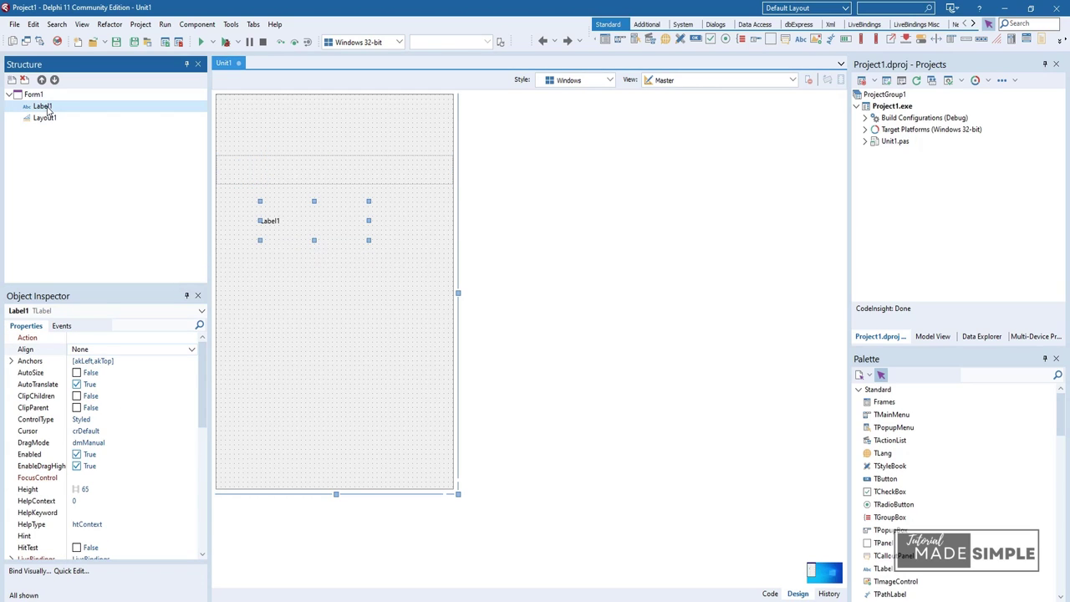
pyautogui.moveTo(54, 119); pyautogui.dragTo(56, 122)
pyautogui.moveTo(313, 282); pyautogui.dragTo(325, 184)
pyautogui.press('Escape')
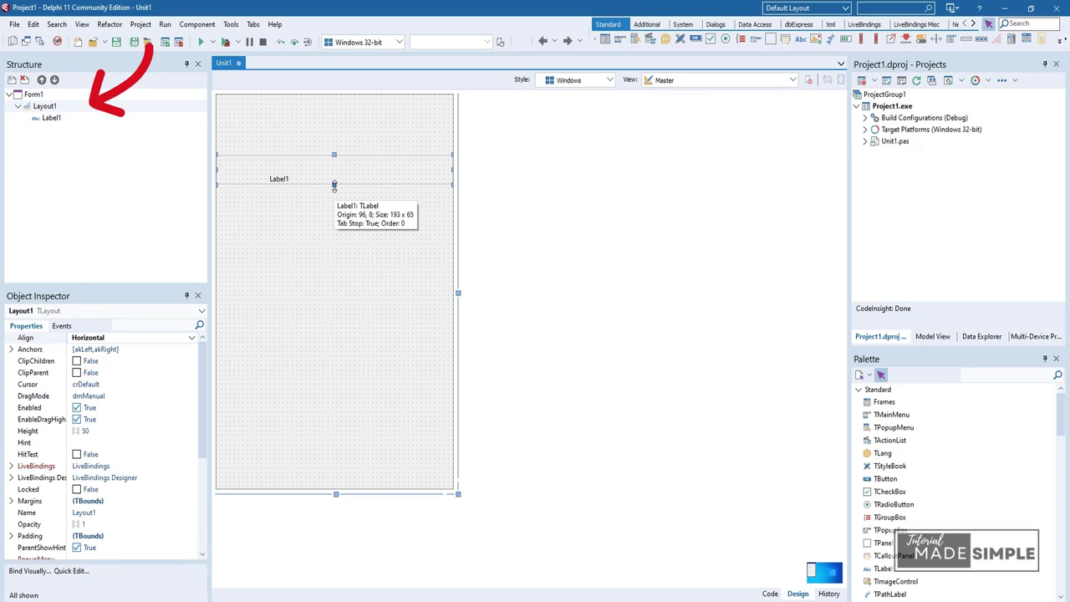
# Step: Set the Align property of Label1 to Center within the layout
pyautogui.click(284, 182)
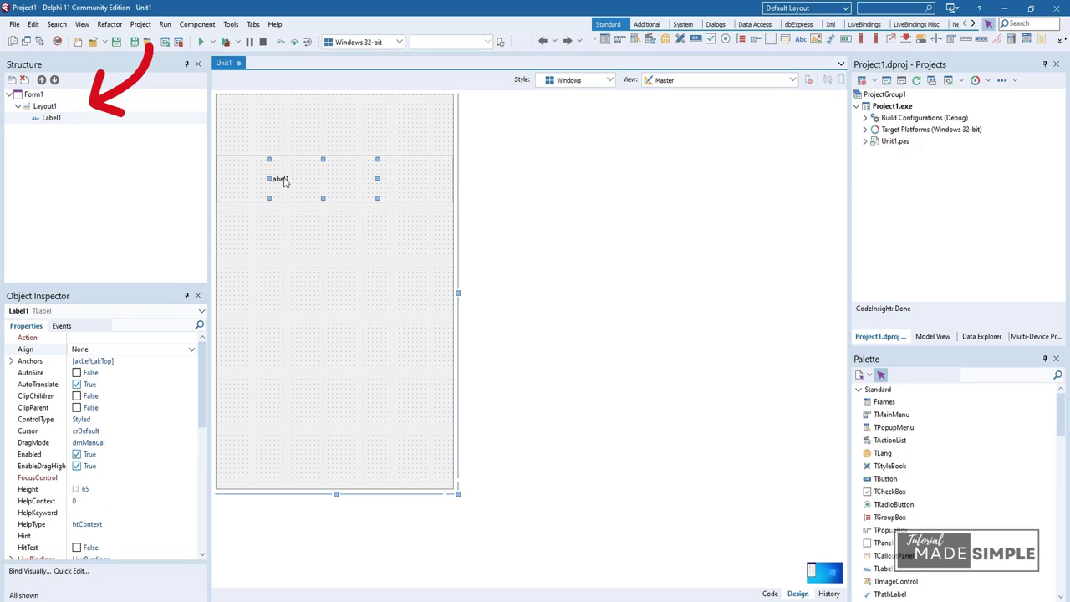
pyautogui.click(191, 350)
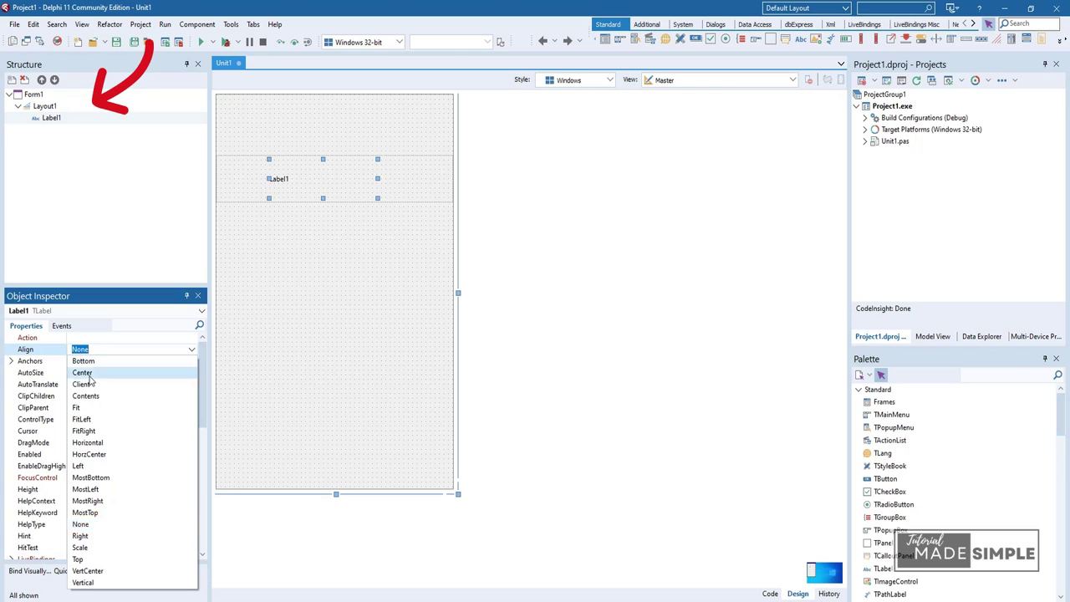
pyautogui.click(90, 376)
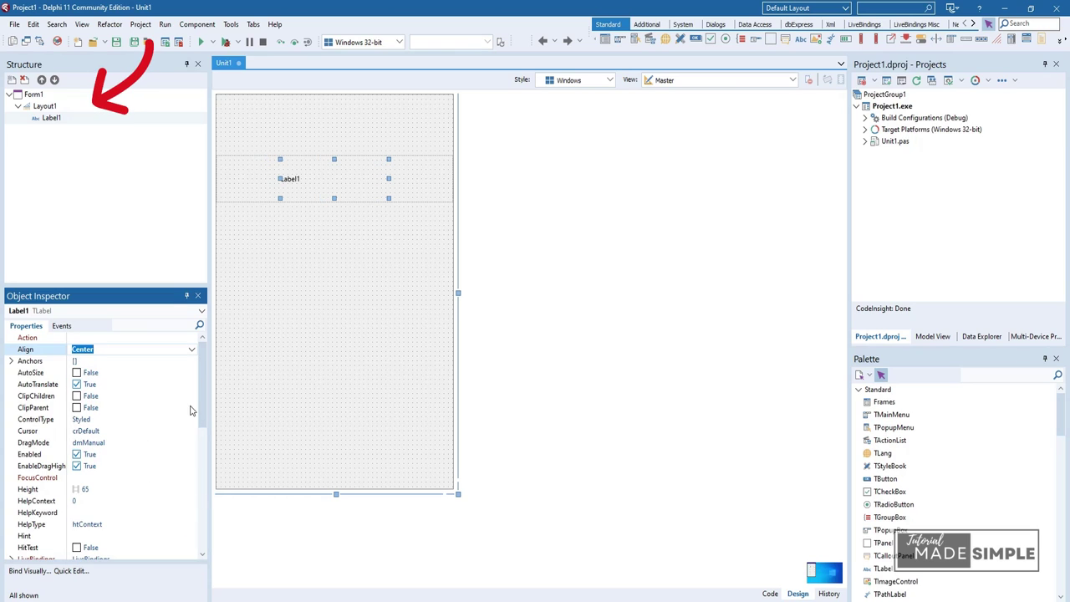
# Step: Set the Text property of Label1 to "Hello !"
pyautogui.scroll(-3, 193, 426)
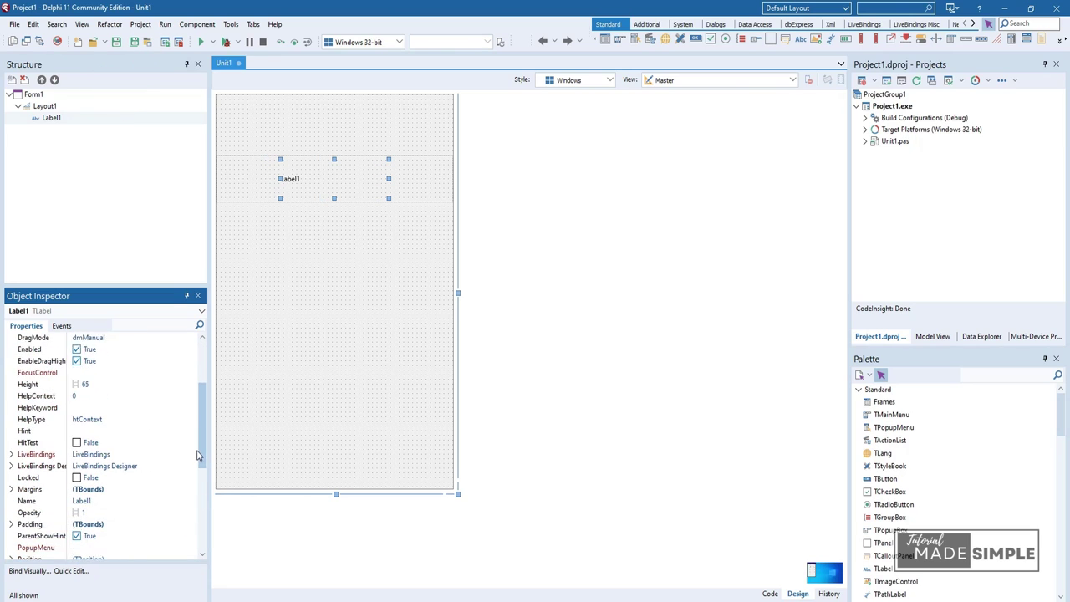
pyautogui.moveTo(198, 455); pyautogui.dragTo(196, 519)
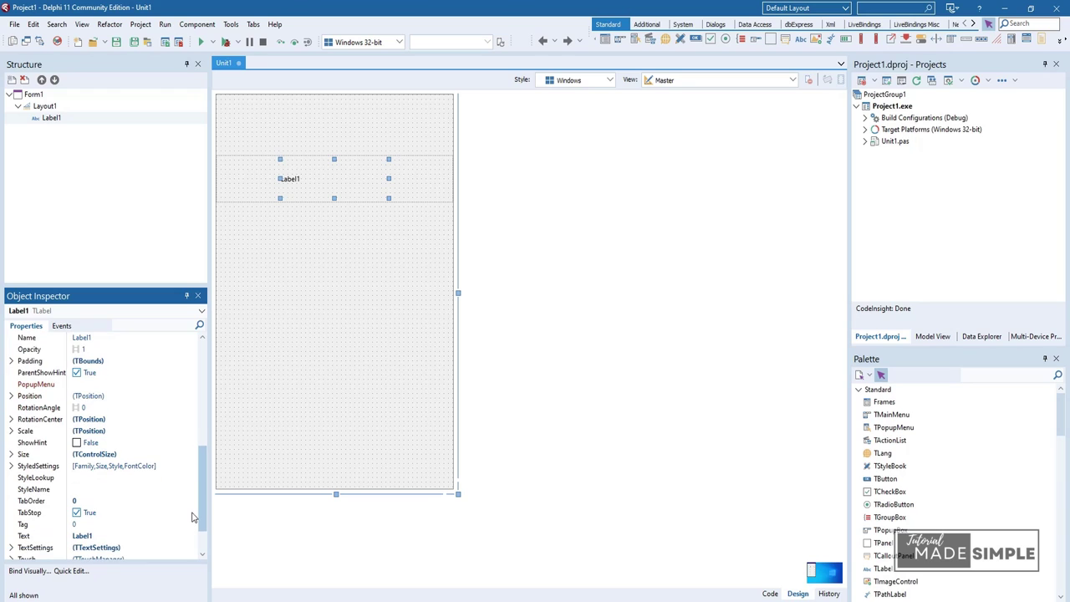
pyautogui.click(115, 537)
pyautogui.write('Hello !')
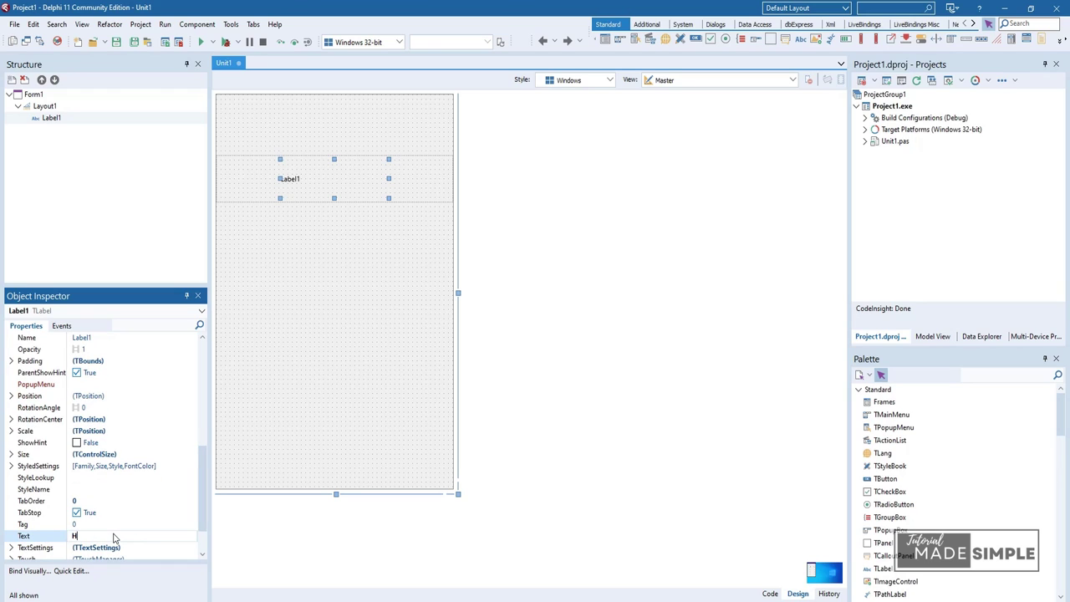
pyautogui.click(307, 305)
# Step: Set the label's horizontal text alignment (HorzAlign) in its text settings to Center
pyautogui.click(304, 188)
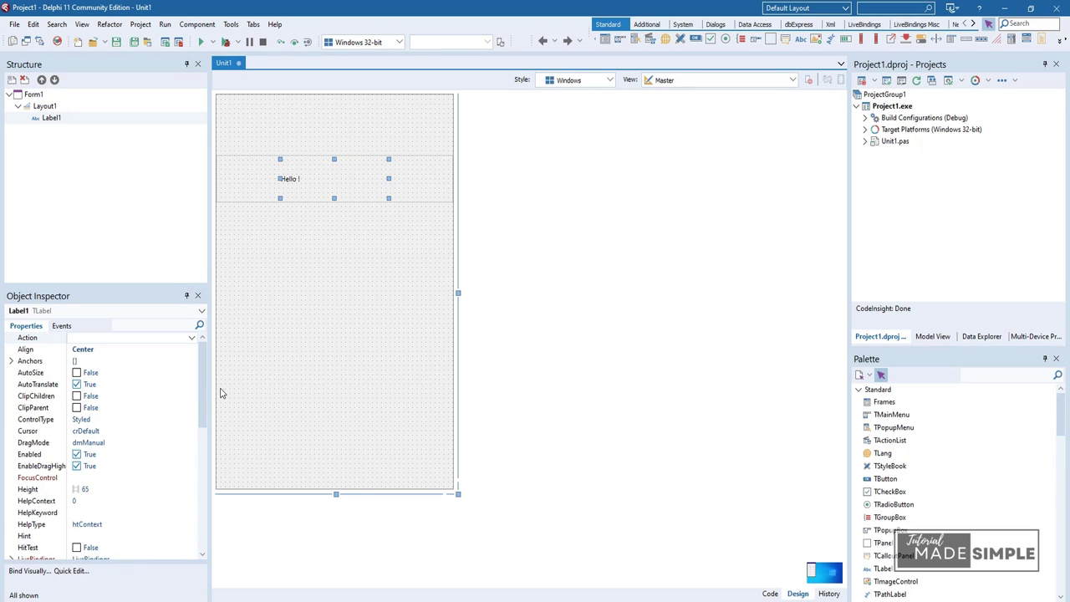
pyautogui.moveTo(202, 392); pyautogui.dragTo(189, 528)
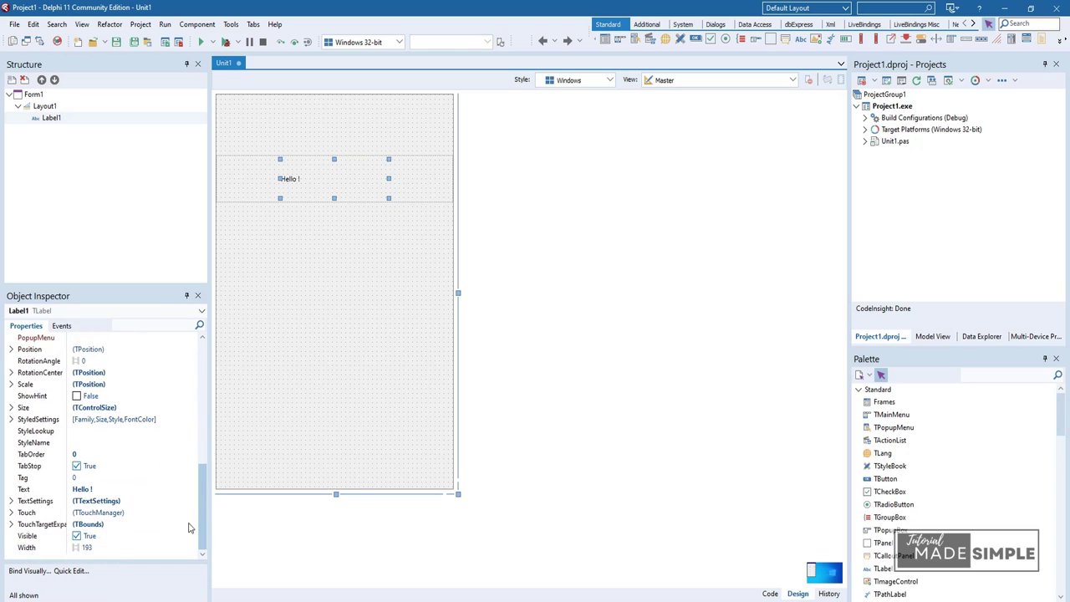
pyautogui.click(12, 502)
pyautogui.scroll(-1, 141, 527)
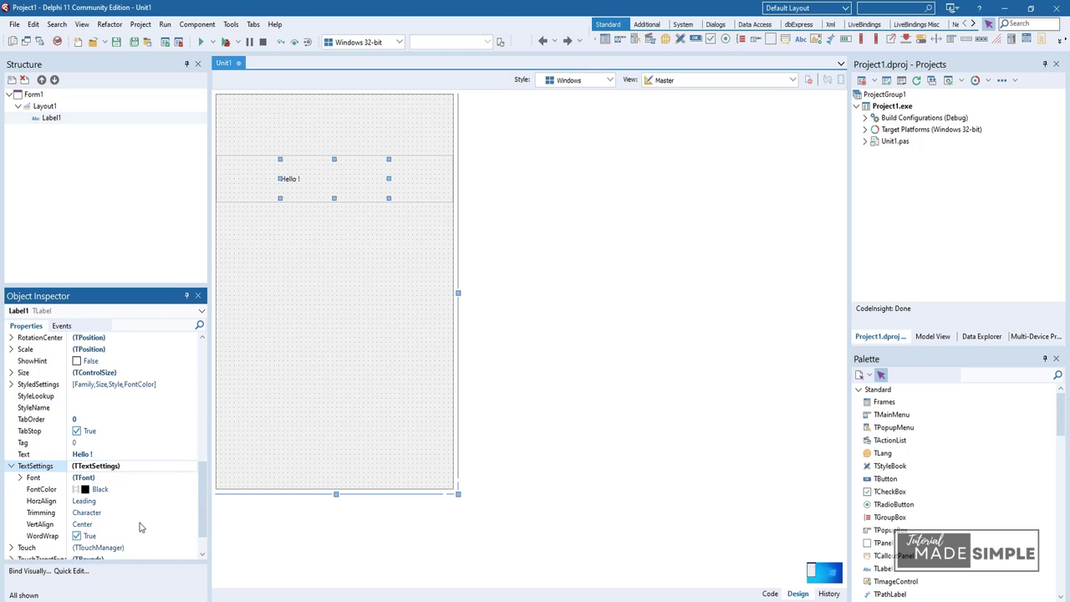
pyautogui.click(137, 525)
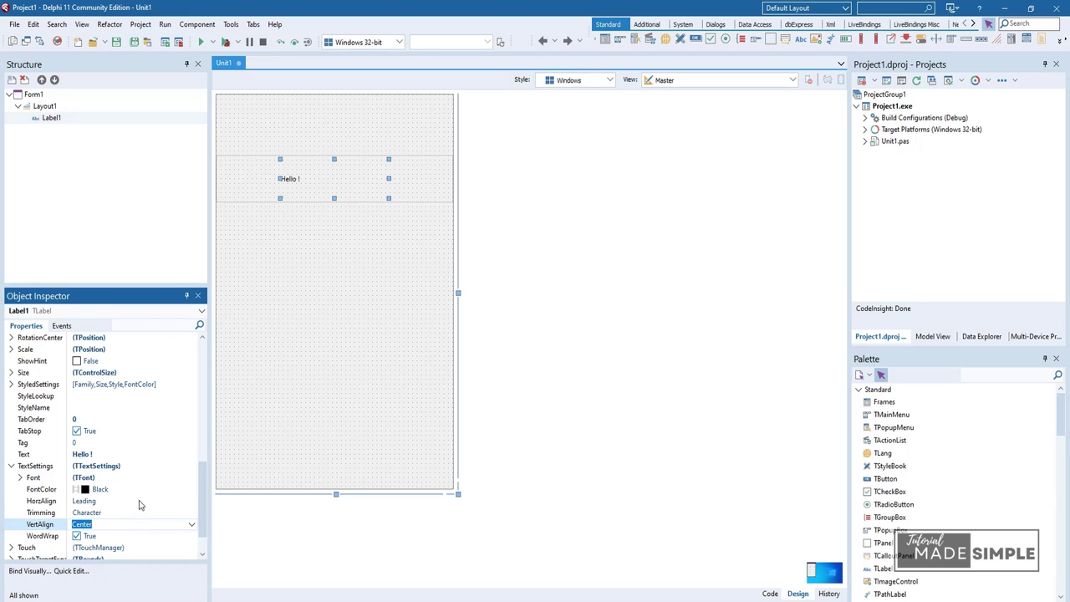
pyautogui.click(164, 500)
pyautogui.click(190, 500)
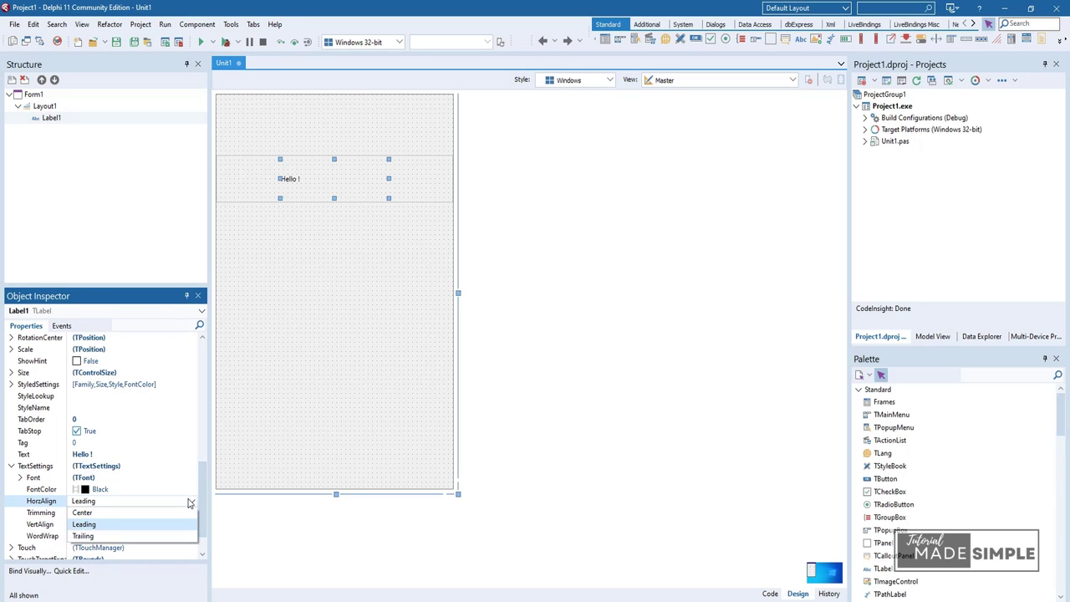
pyautogui.click(98, 512)
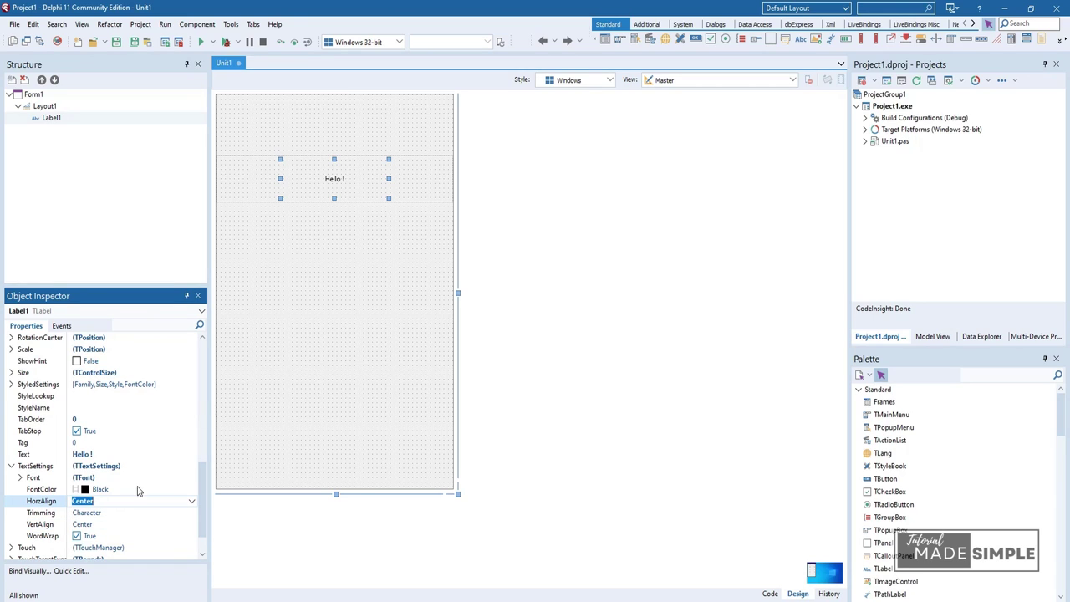
# Step: Make the label's font bold by enabling fsBold in its font style settings
pyautogui.click(20, 478)
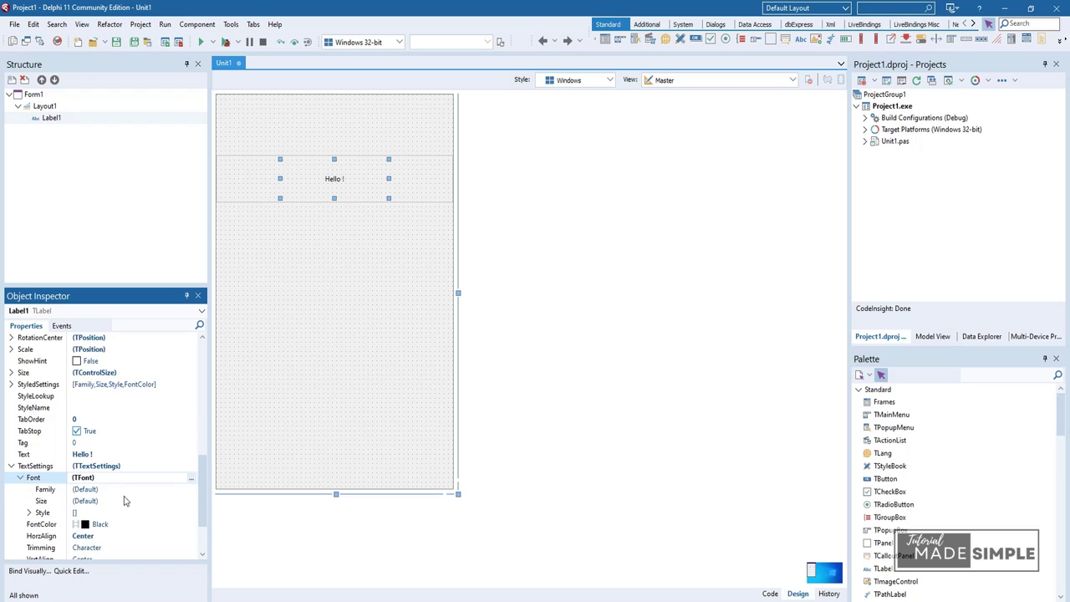
pyautogui.click(30, 513)
pyautogui.click(124, 513)
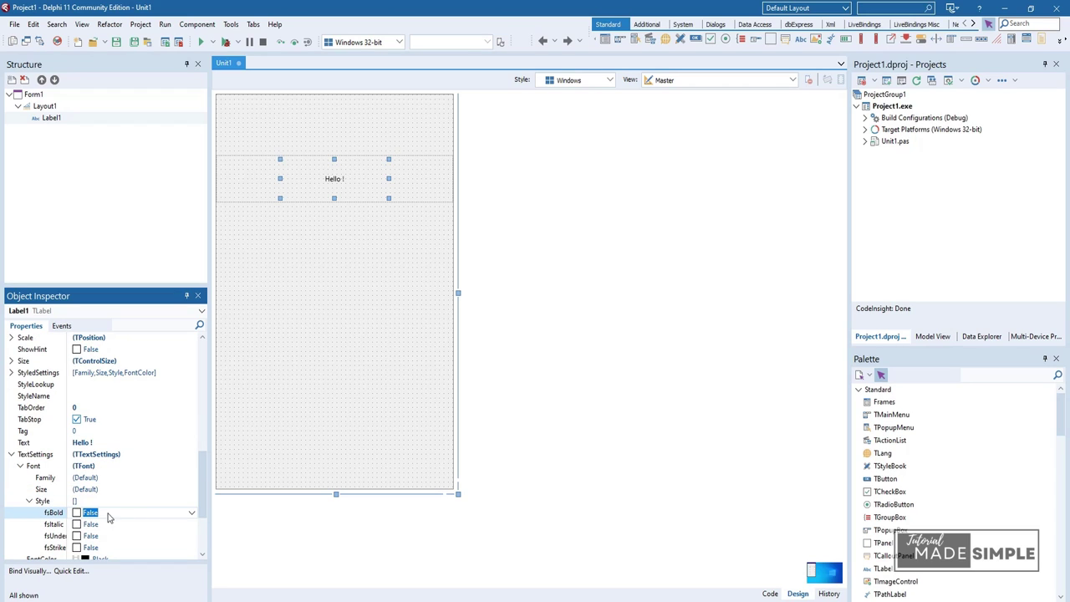
pyautogui.click(77, 513)
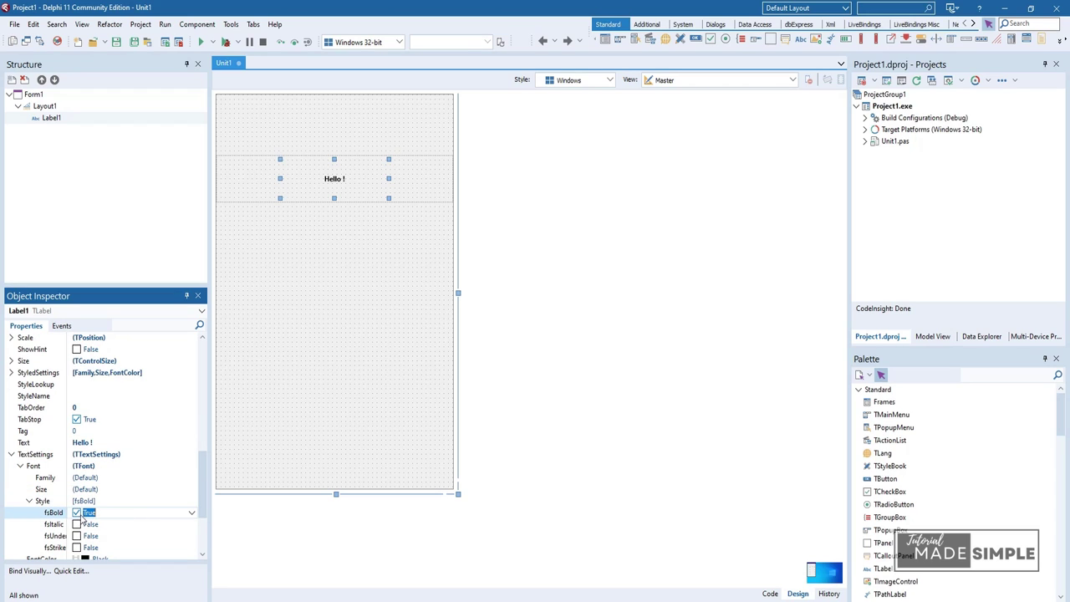
pyautogui.click(349, 376)
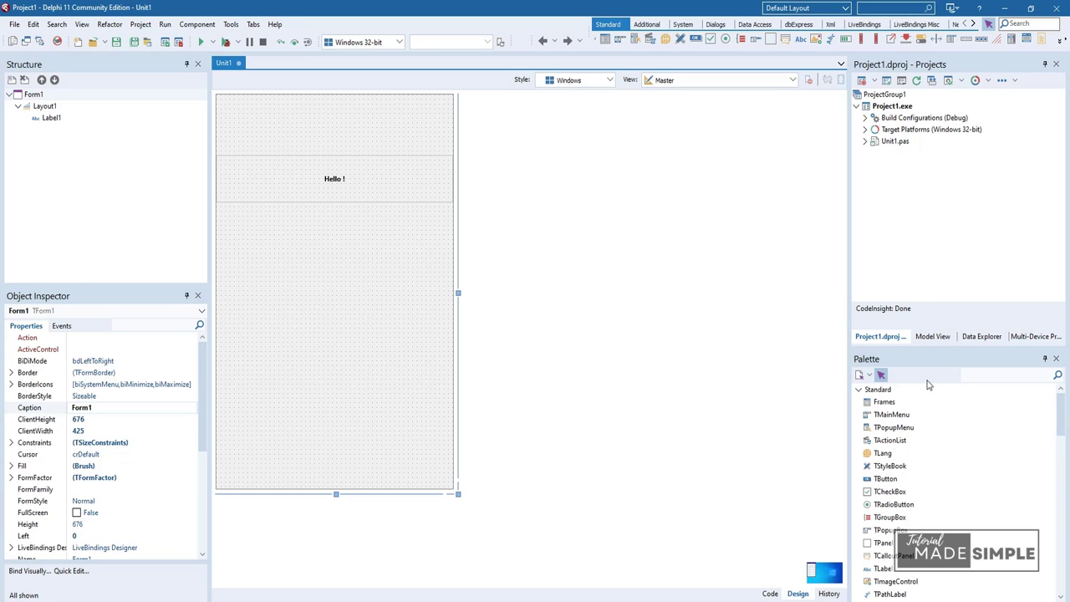
# Step: Activate the search of the component palette
pyautogui.click(973, 376)
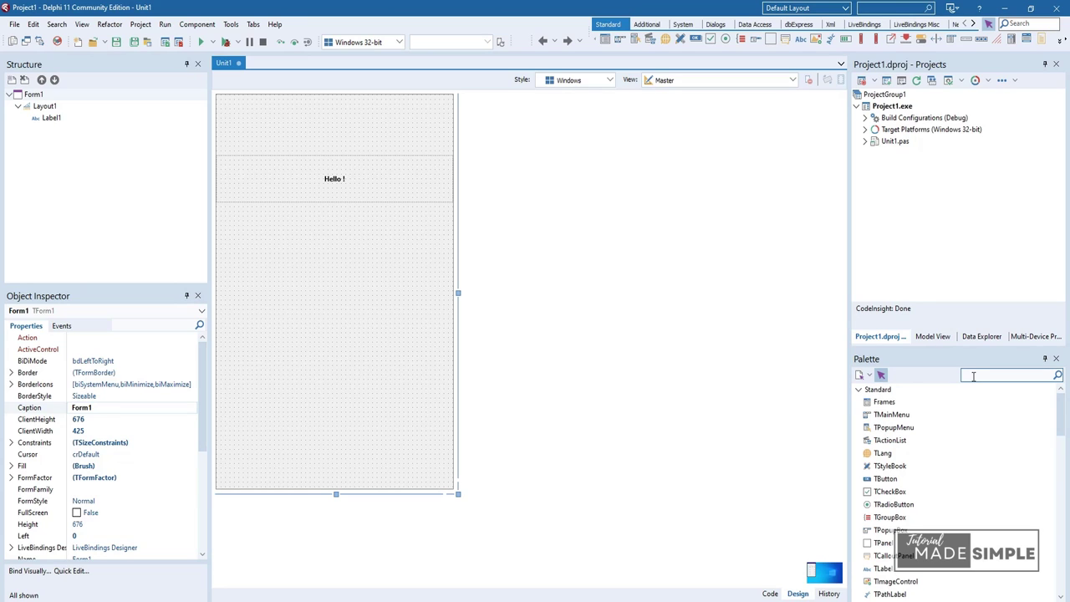